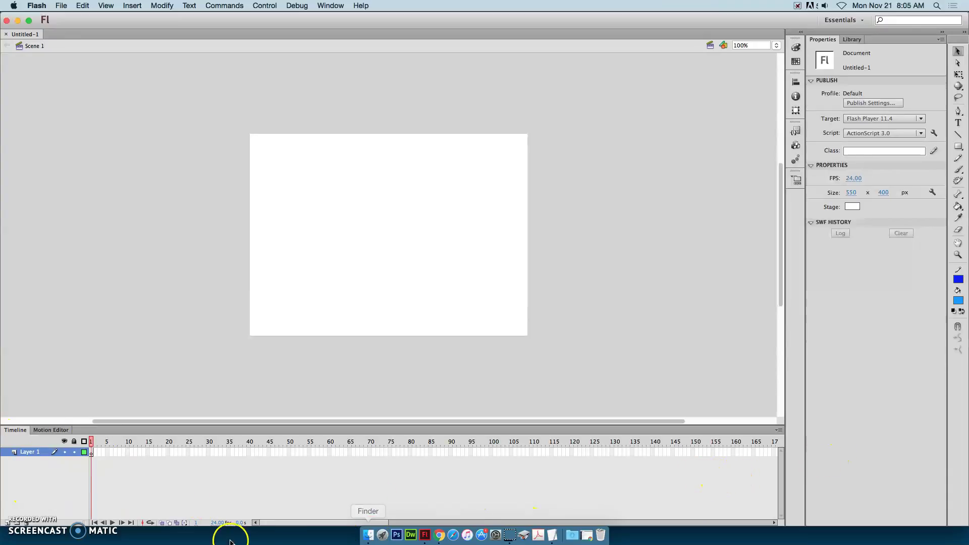
# - Add the static text "Animation" in the left half of the stage on frame 1 and colour it red
pyautogui.click(91, 456)
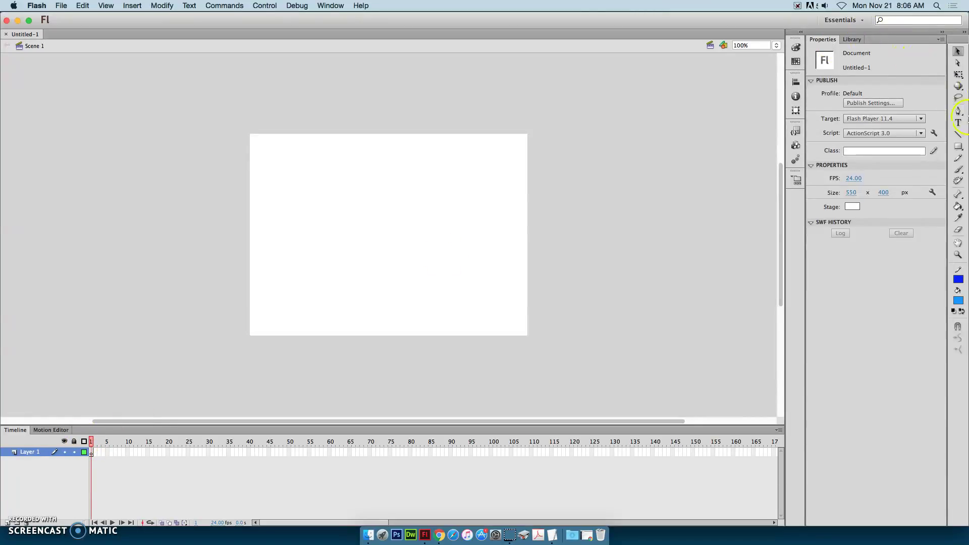
pyautogui.click(958, 123)
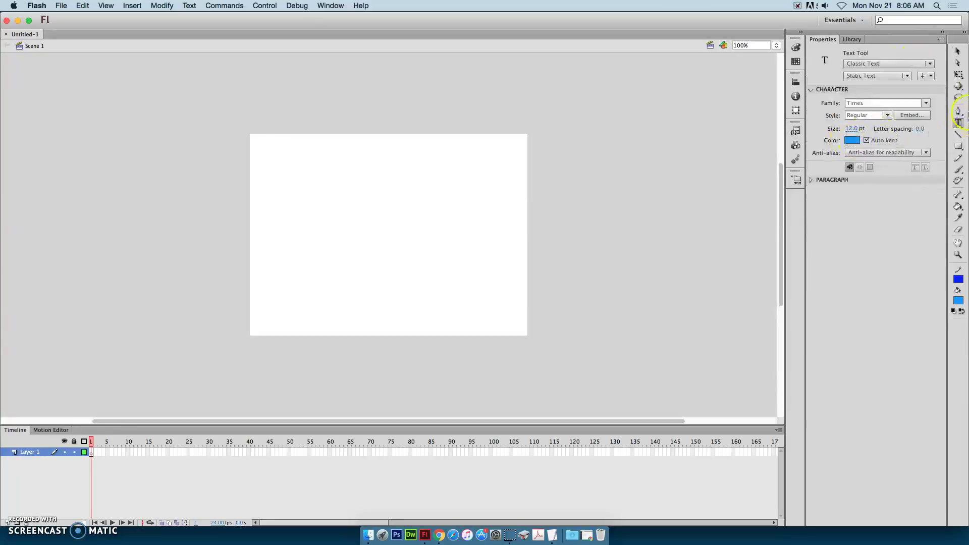
pyautogui.click(273, 223)
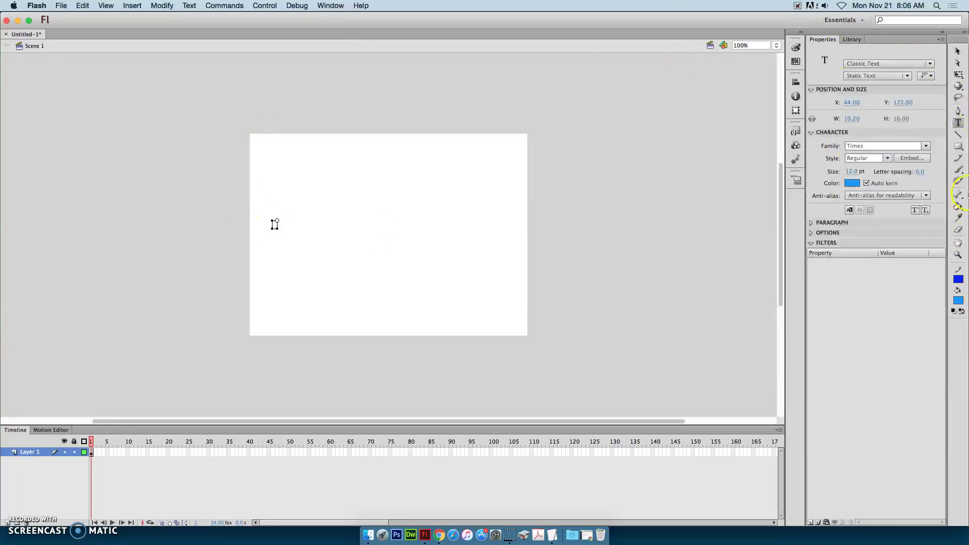
pyautogui.write('Animation')
pyautogui.press('super+a')
pyautogui.click(853, 184)
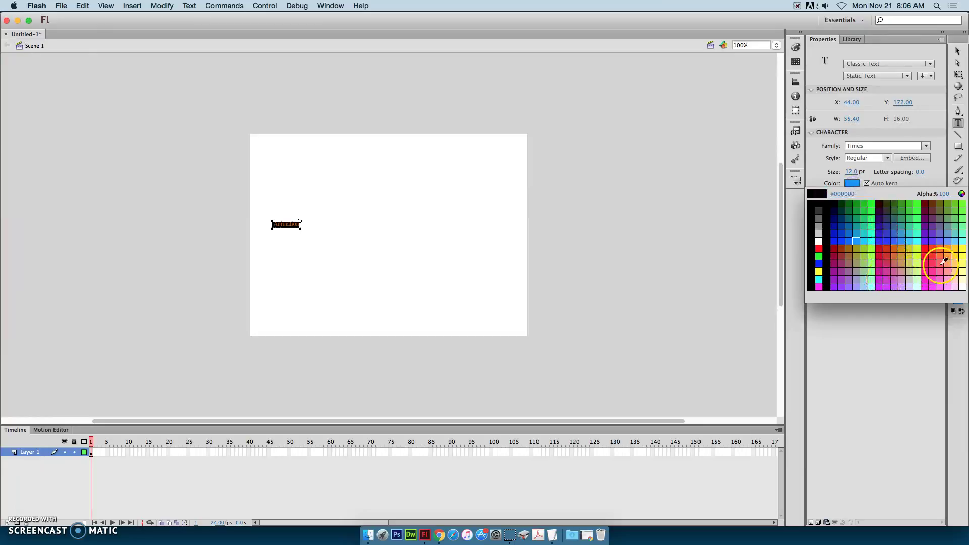
pyautogui.click(819, 248)
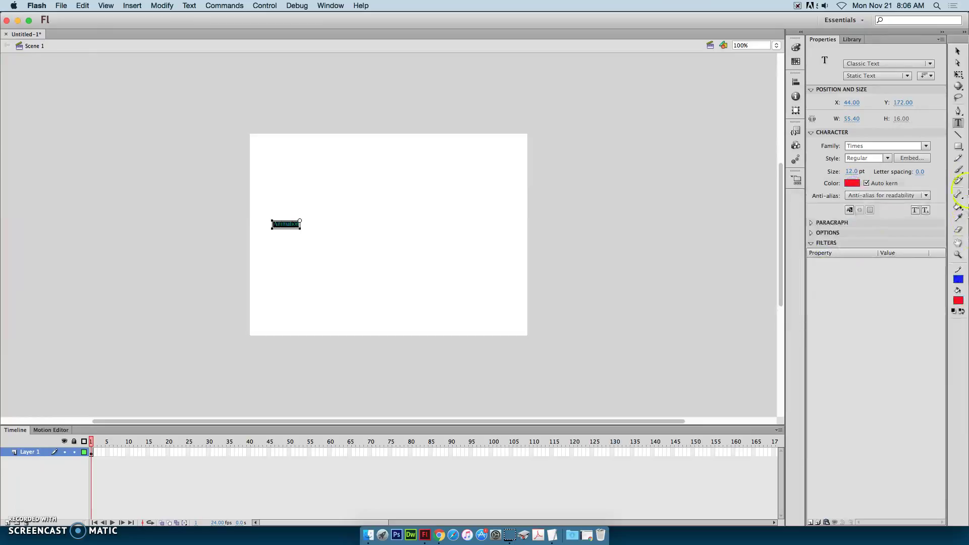
# - Set the font of the "Animation" text to Hellena Script and its size to 56 pt
pyautogui.click(927, 146)
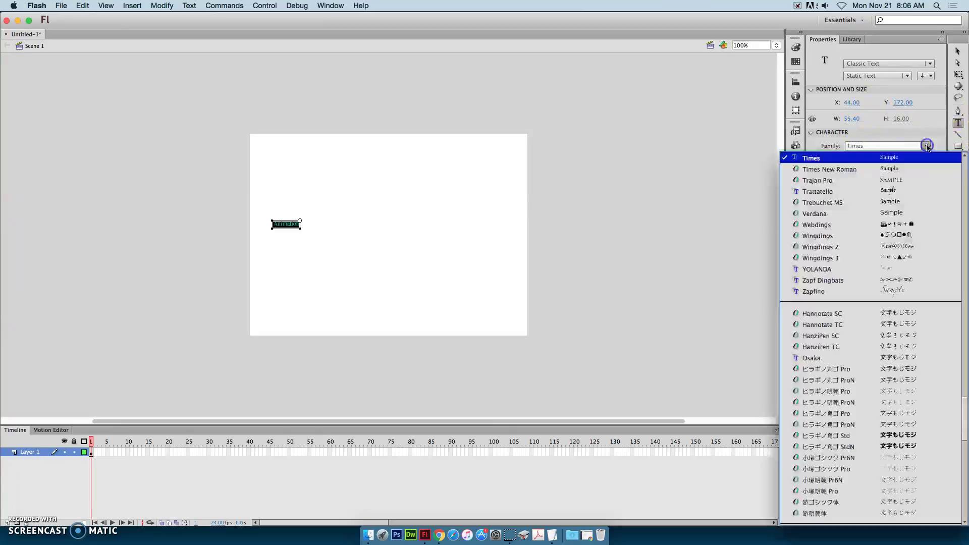
pyautogui.scroll(15, 897, 202)
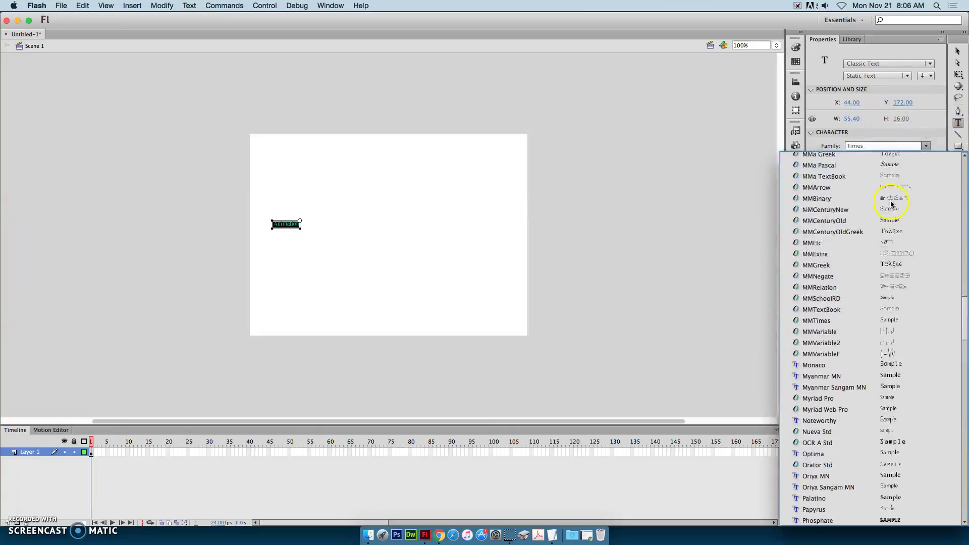
pyautogui.scroll(-5, 947, 356)
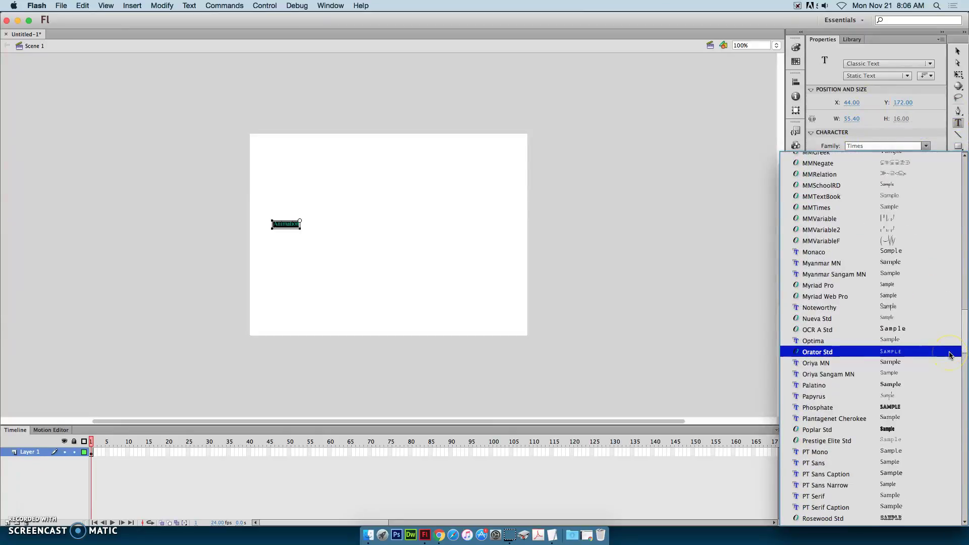
pyautogui.scroll(10, 948, 353)
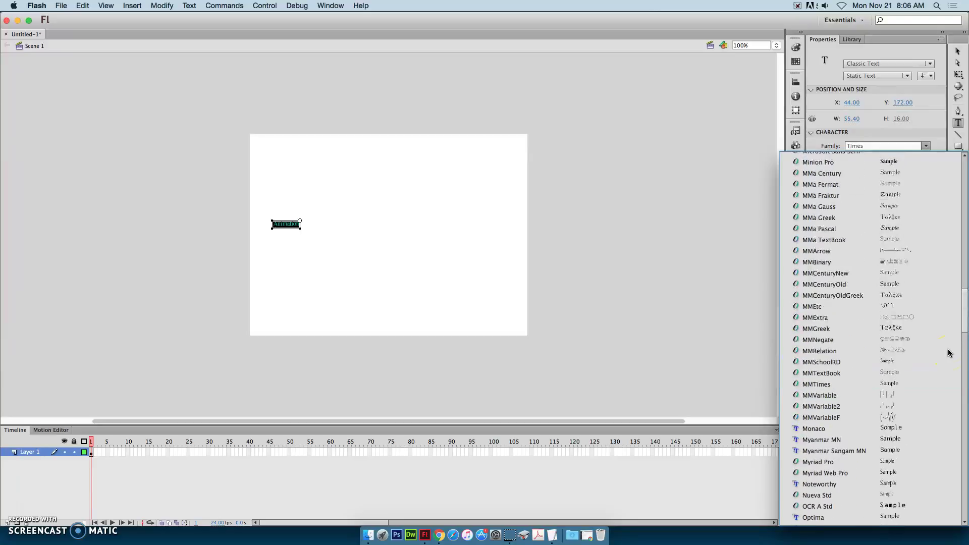
pyautogui.scroll(5, 950, 353)
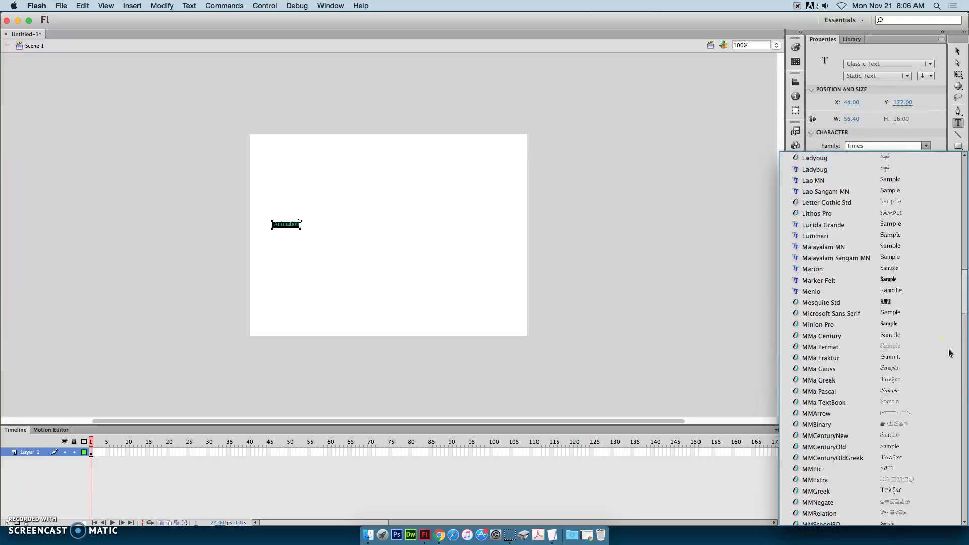
pyautogui.scroll(7, 949, 353)
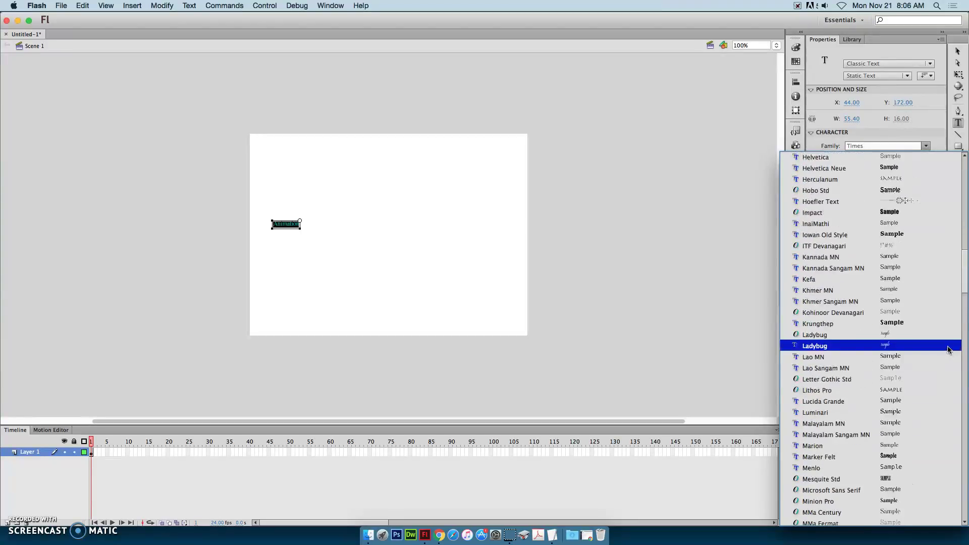
pyautogui.scroll(3, 929, 203)
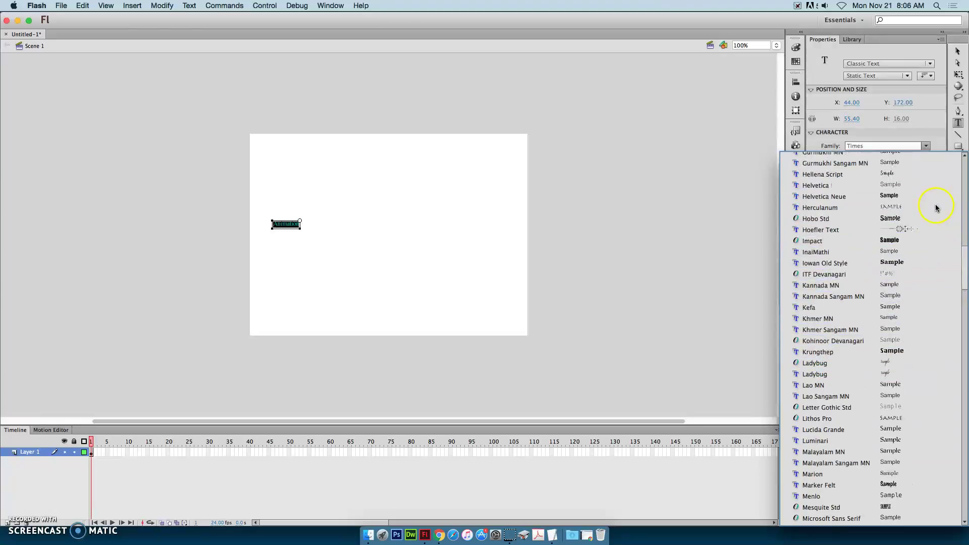
pyautogui.click(915, 182)
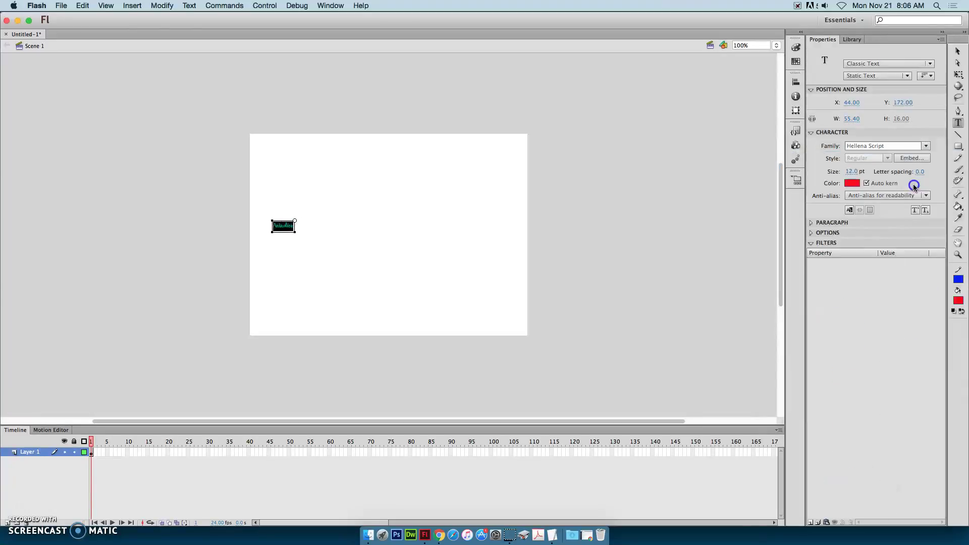
pyautogui.moveTo(852, 171); pyautogui.dragTo(870, 171)
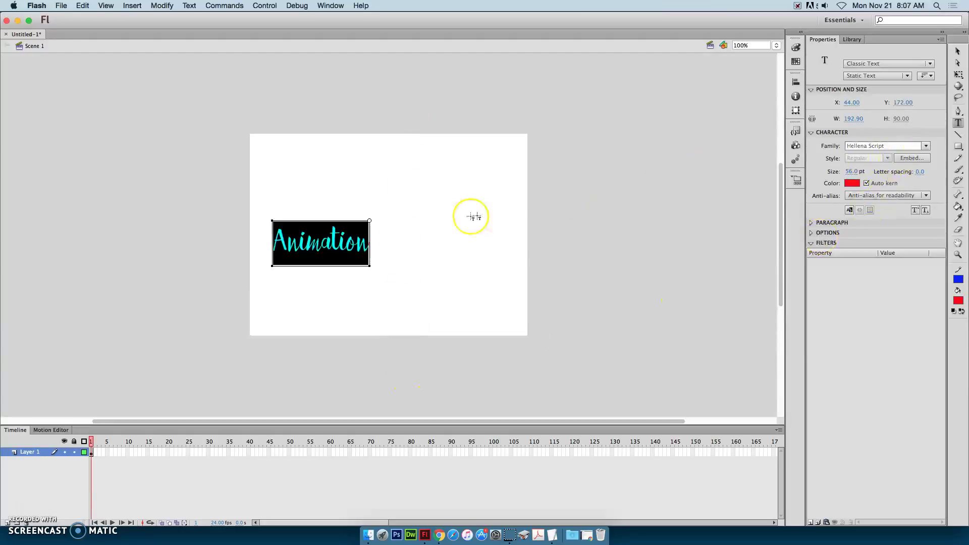
# - Move the "Animation" text to the right side of the stage in frame 1, at about X 334, Y 153
pyautogui.click(958, 51)
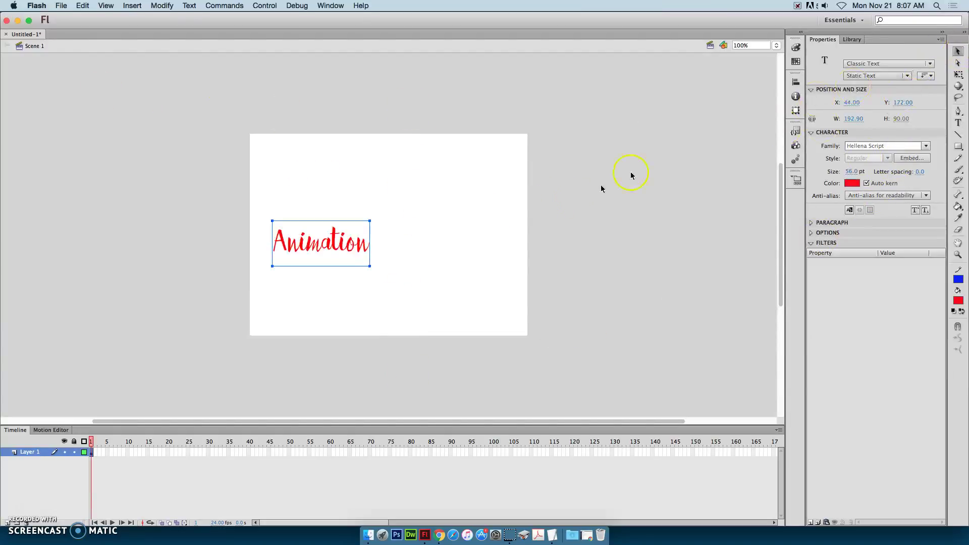
pyautogui.moveTo(370, 244); pyautogui.dragTo(498, 245)
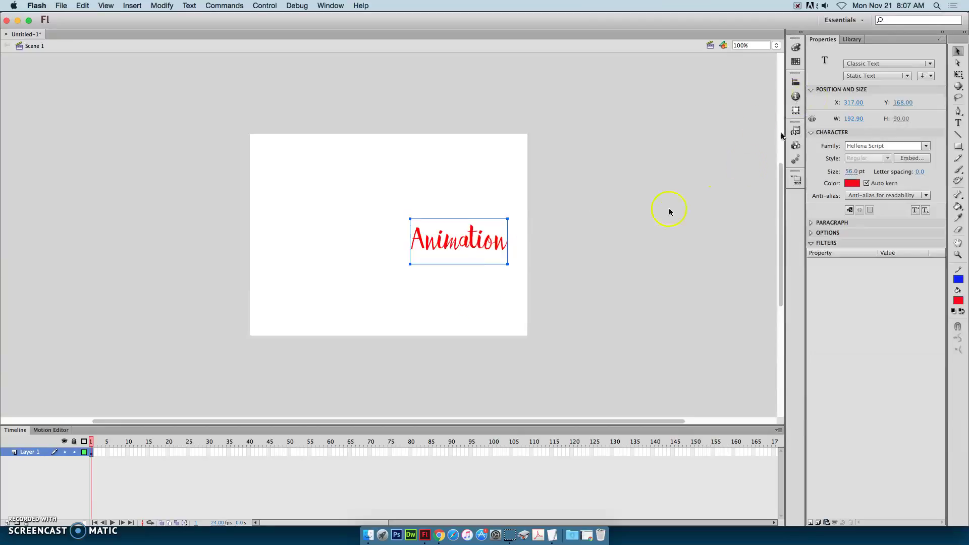
pyautogui.click(93, 457)
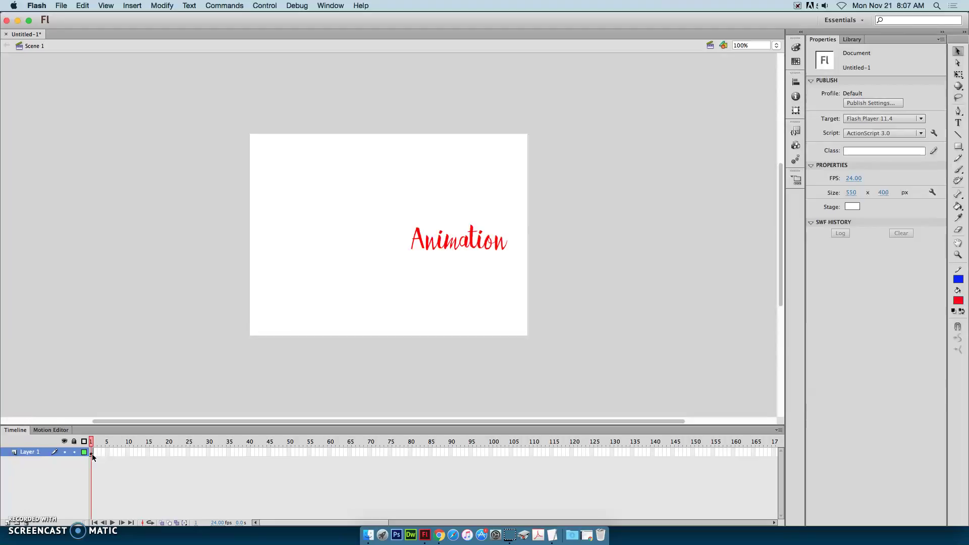
pyautogui.click(97, 452)
pyautogui.click(97, 452)
pyautogui.moveTo(99, 452); pyautogui.dragTo(96, 454)
pyautogui.moveTo(479, 245); pyautogui.dragTo(488, 238)
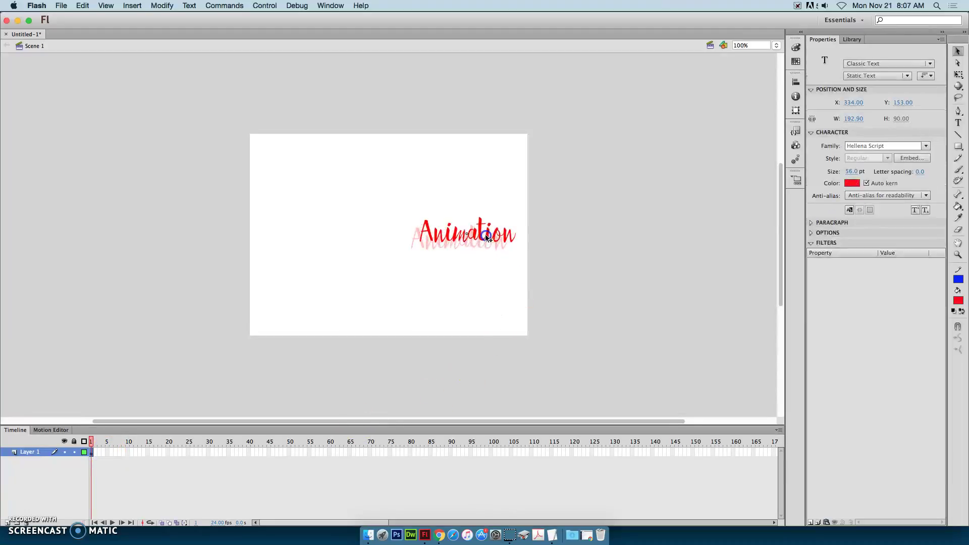
# - Insert a keyframe at frame 2 of Layer 1
pyautogui.click(94, 453)
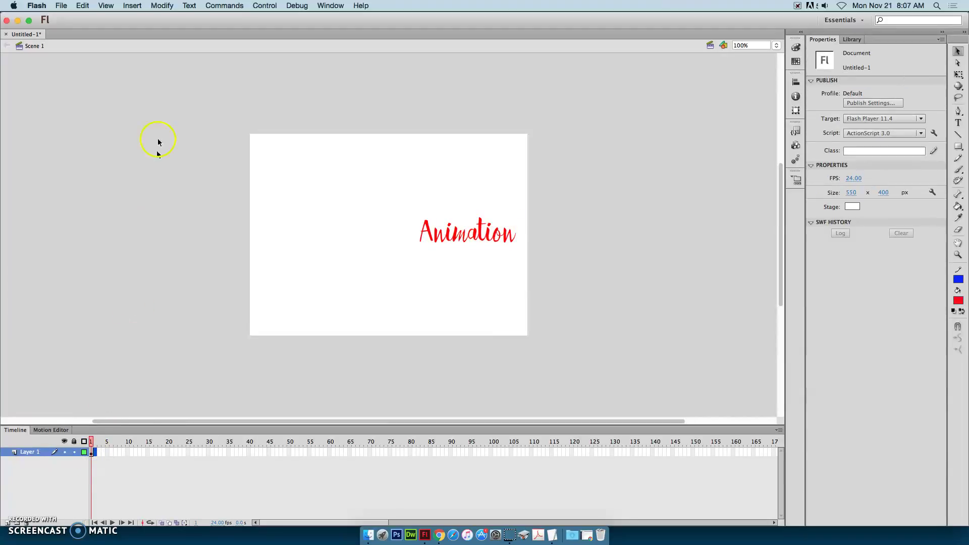
pyautogui.click(132, 6)
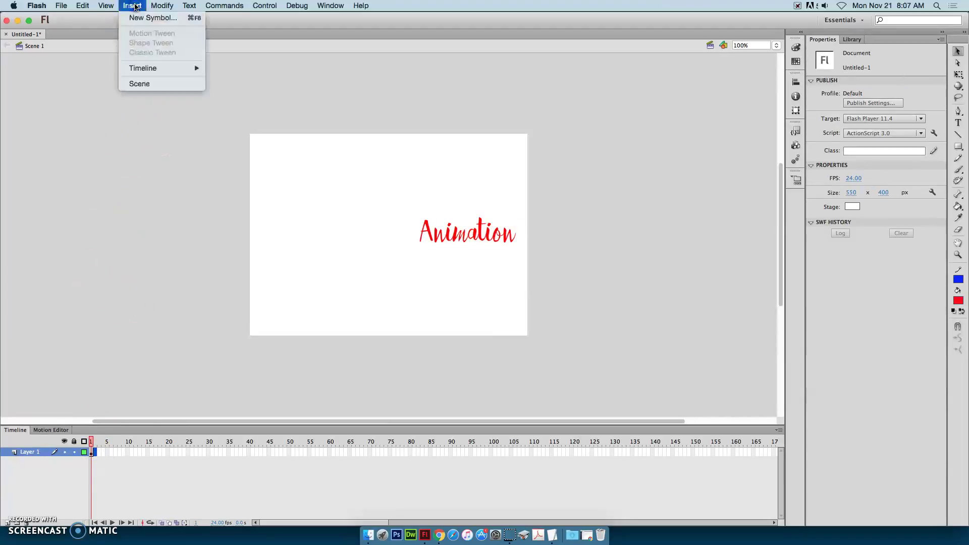
pyautogui.click(166, 68)
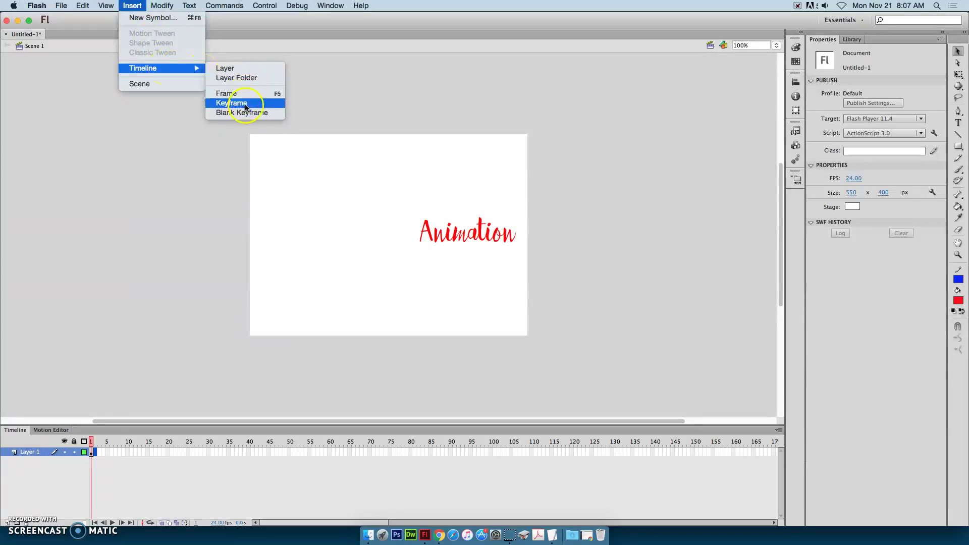
pyautogui.click(97, 459)
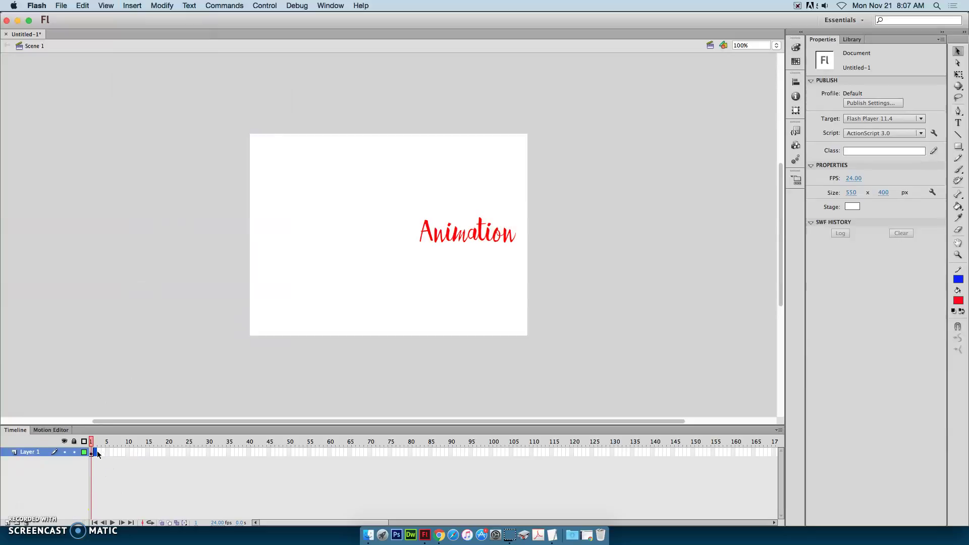
pyautogui.click(96, 452)
pyautogui.click(122, 467)
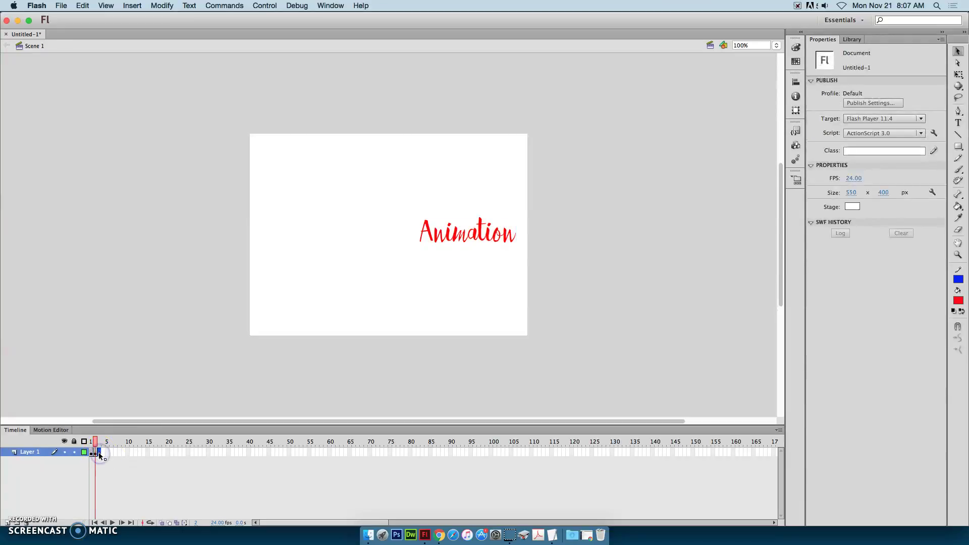
pyautogui.rightClick(99, 455)
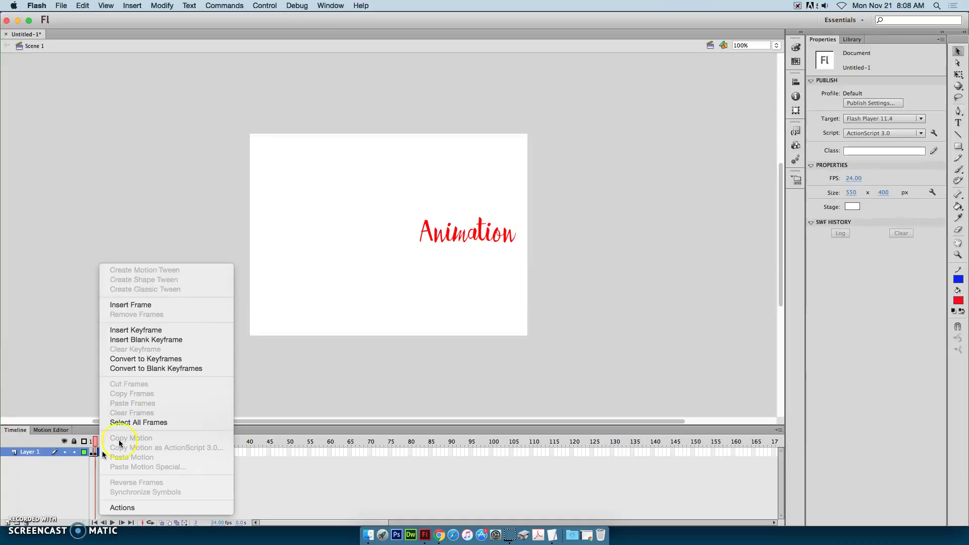
pyautogui.click(130, 343)
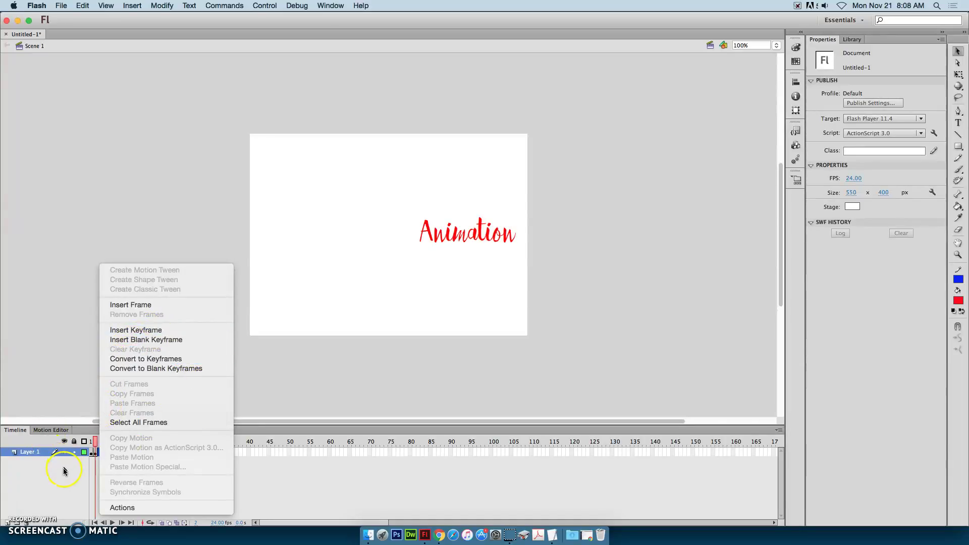
# - Nudge the "Animation" text in frame 2 up 20 px and left 10 px
pyautogui.click(96, 454)
pyautogui.click(96, 455)
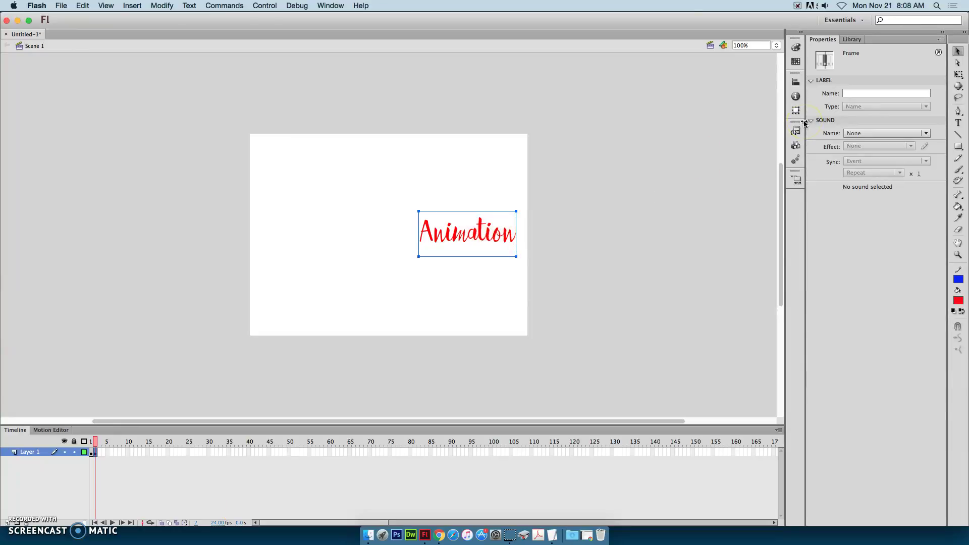
pyautogui.hotkey('shift', 'Up')
pyautogui.hotkey('shift', 'Up')
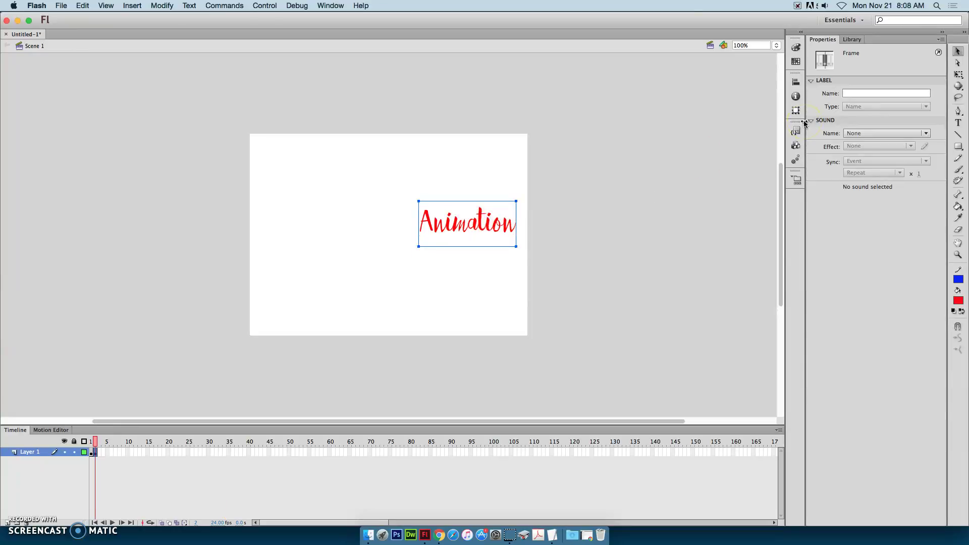
pyautogui.hotkey('shift', 'Left')
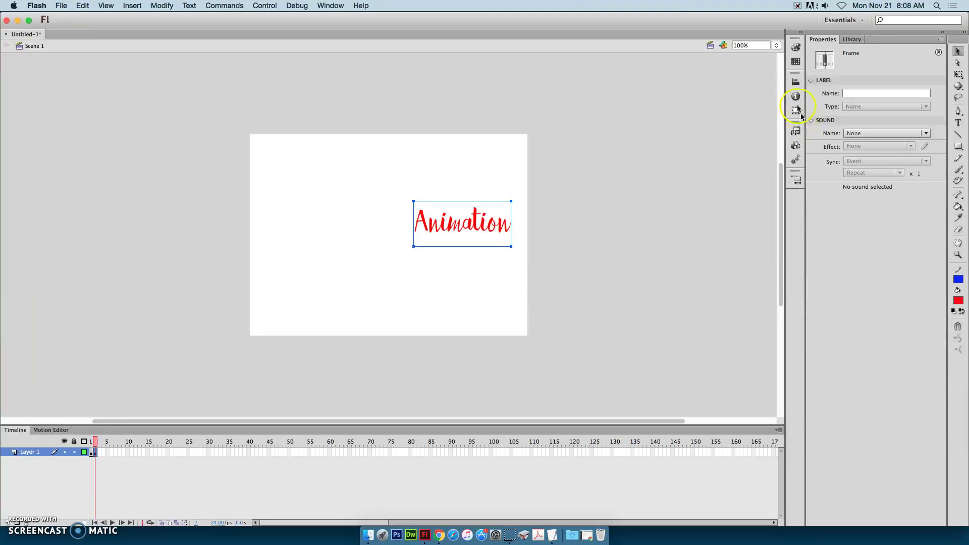
# - Insert a keyframe at frame 3 and nudge the "Animation" text up 20 px and left 2 px
pyautogui.click(99, 451)
pyautogui.click(101, 451)
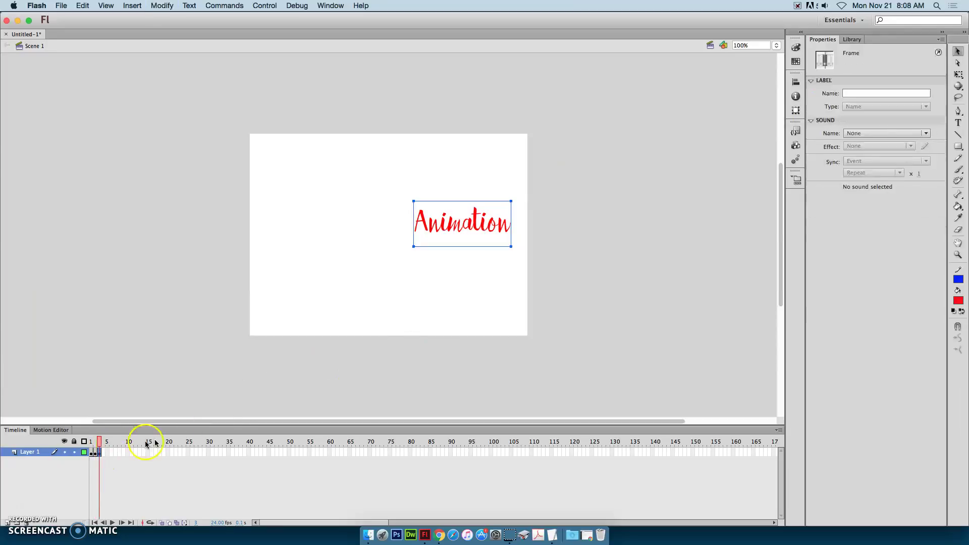
pyautogui.hotkey('shift', 'Up')
pyautogui.hotkey('shift', 'Up')
pyautogui.press('Left')
pyautogui.press('Left')
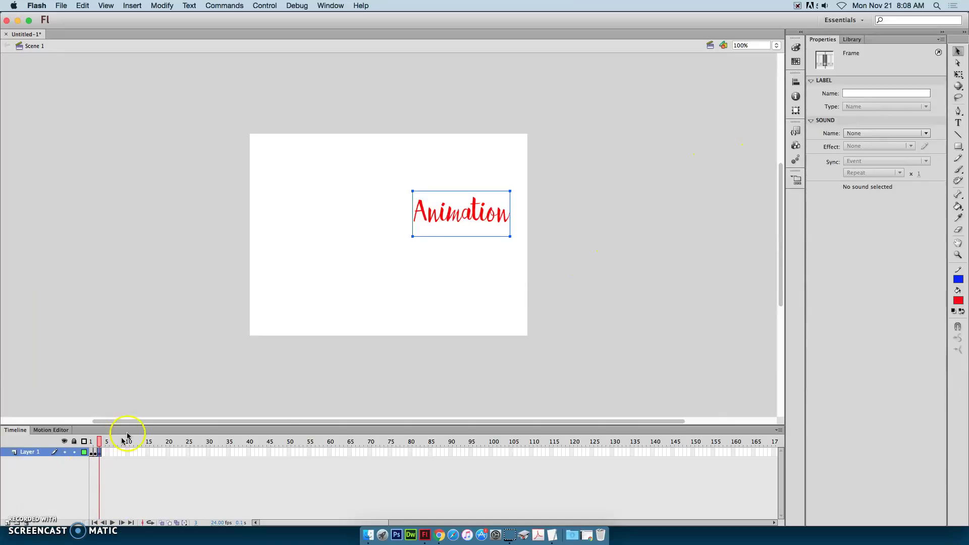
# - Insert a keyframe at frame 4 and nudge the "Animation" text up 20 px and left 10 px
pyautogui.click(105, 454)
pyautogui.rightClick(104, 454)
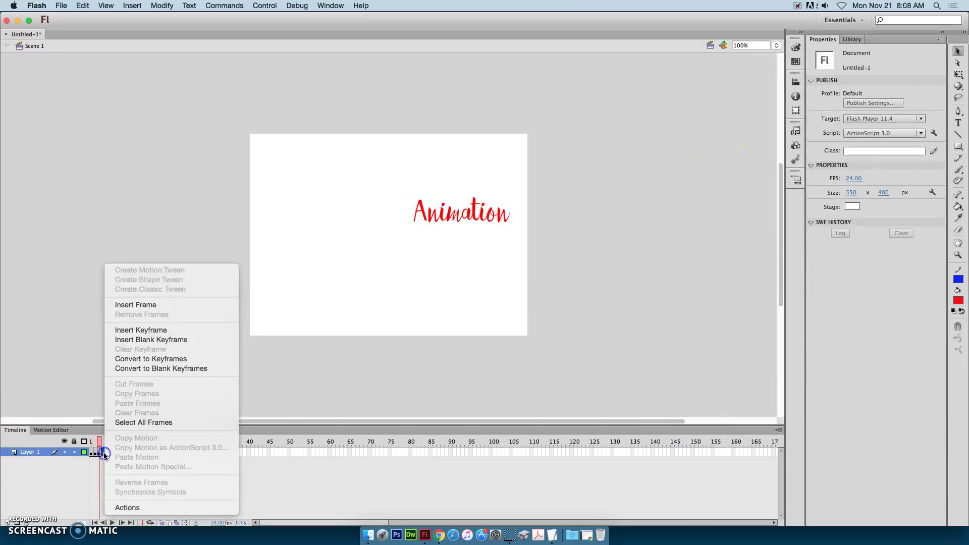
pyautogui.click(163, 331)
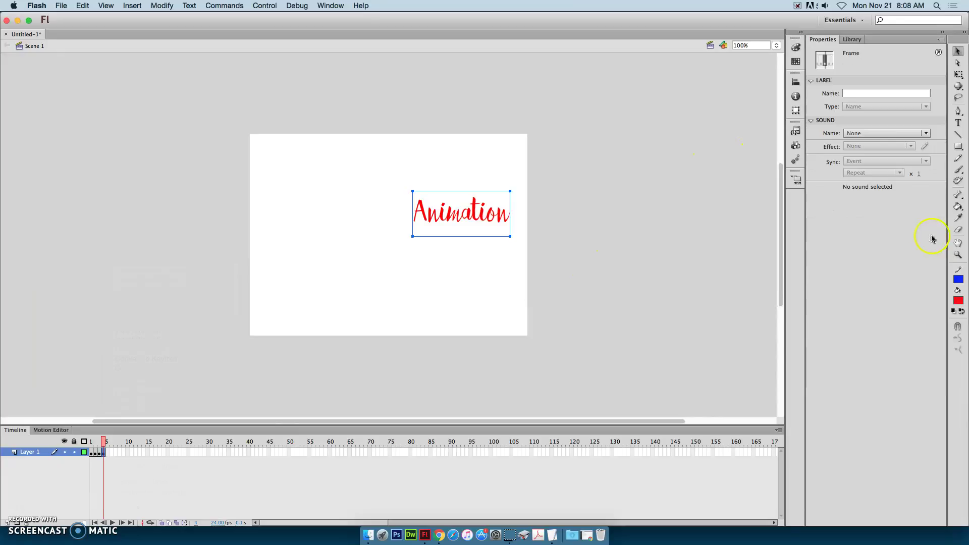
pyautogui.hotkey('shift', 'Up')
pyautogui.hotkey('shift', 'Up')
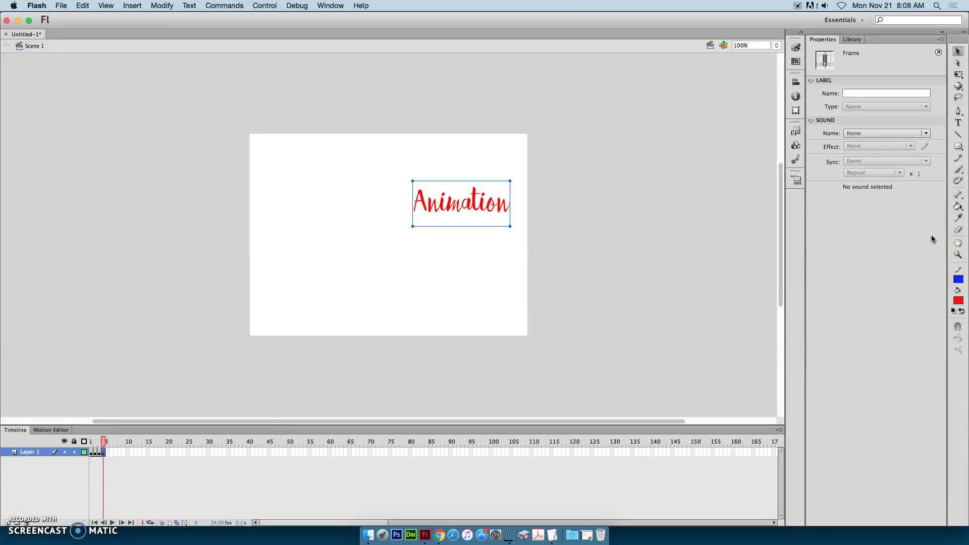
pyautogui.hotkey('shift', 'Left')
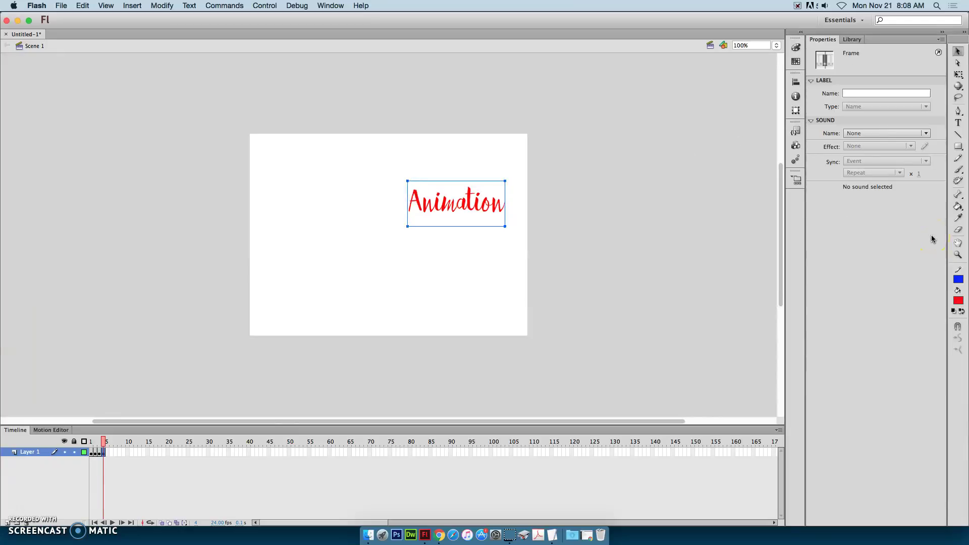
# - Insert a keyframe at frame 5 and nudge the "Animation" text up 20 px and left 10 px
pyautogui.click(110, 455)
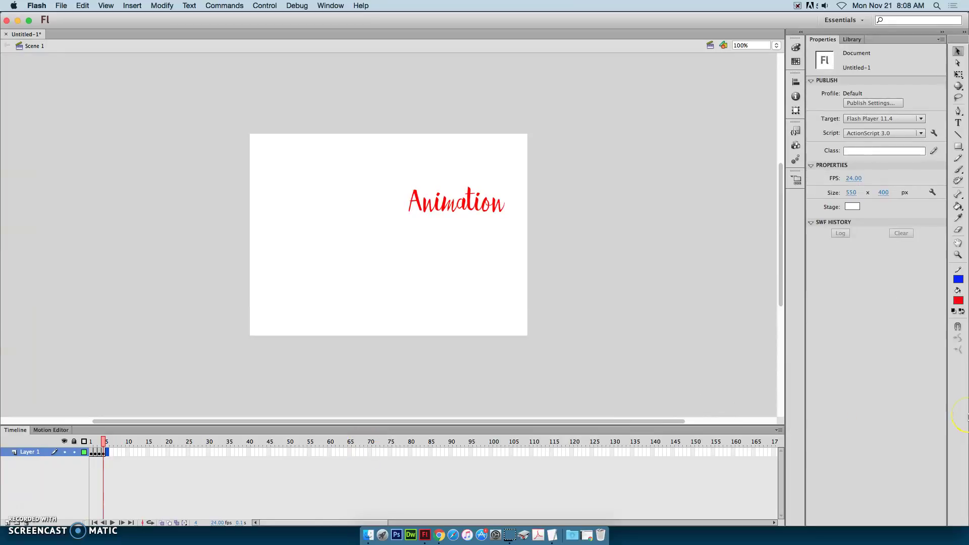
pyautogui.press('.')
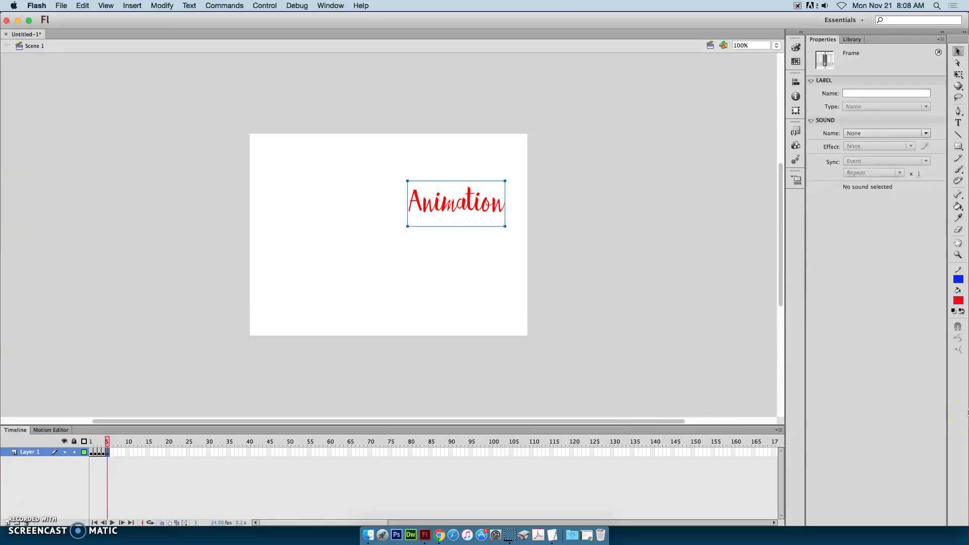
pyautogui.hotkey('shift', 'Up')
pyautogui.hotkey('shift', 'Up')
pyautogui.hotkey('shift', 'Left')
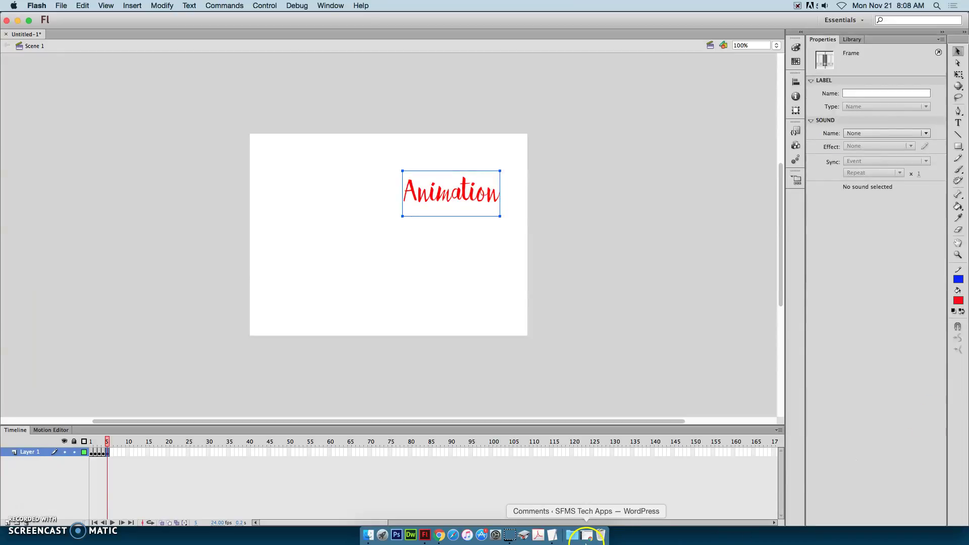
# - Insert keyframes at frames 6 and 7, nudging the "Animation" text up 20 px and left 10 px in each
pyautogui.click(590, 536)
pyautogui.press('.')
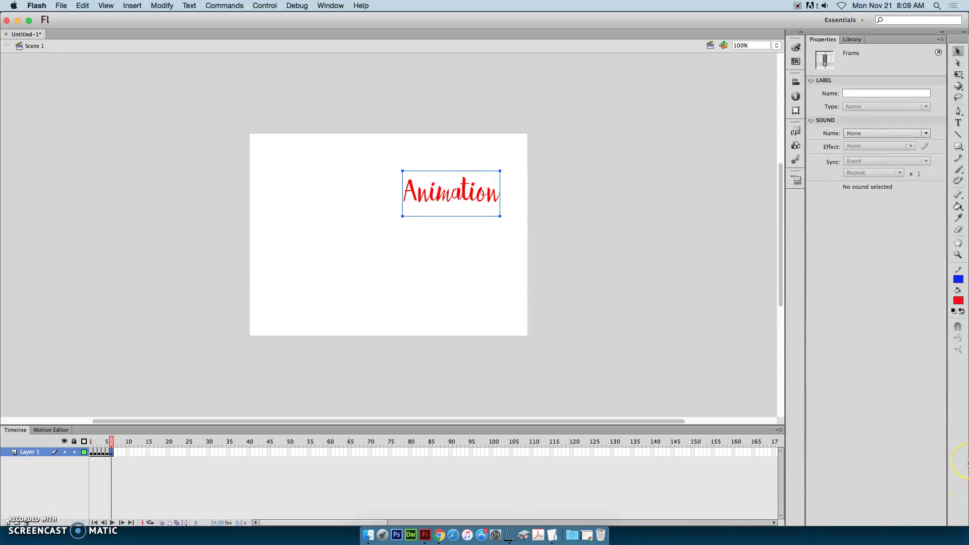
pyautogui.hotkey('shift', 'Up')
pyautogui.hotkey('shift', 'Left')
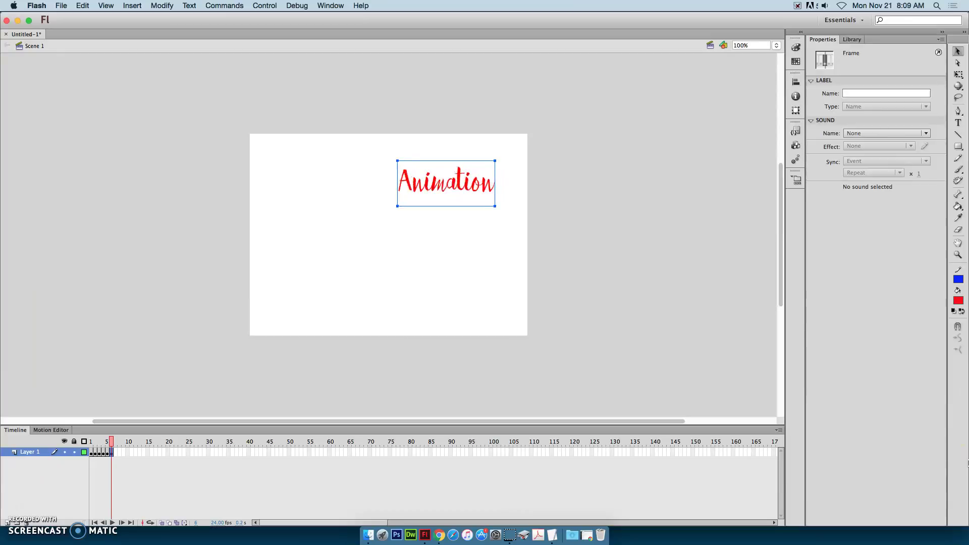
pyautogui.press('F6')
pyautogui.hotkey('shift', 'Up')
pyautogui.hotkey('shift', 'Up')
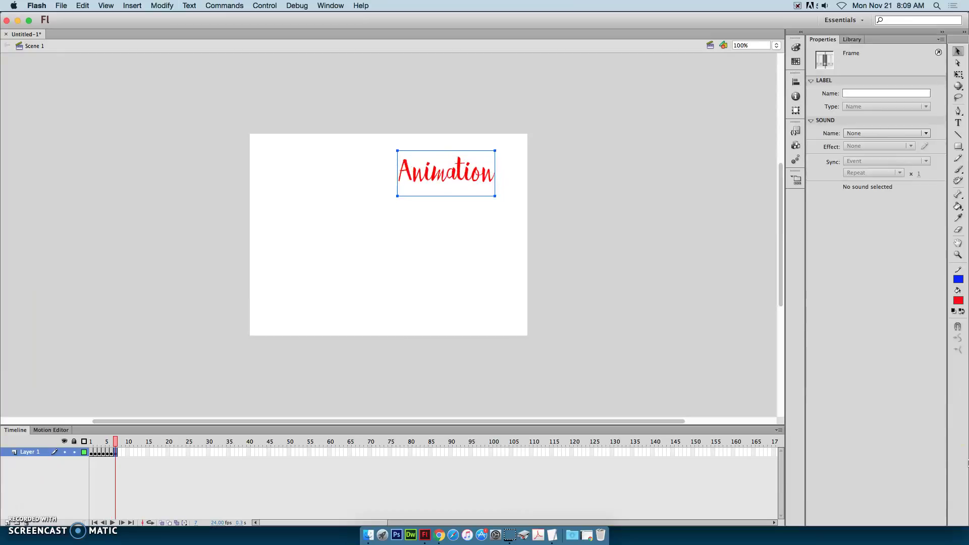
pyautogui.hotkey('shift', 'Left')
# - Insert a keyframe at frame 8 and nudge the "Animation" text up 20 px and left 20 px
pyautogui.press('F6')
pyautogui.hotkey('shift', 'Up')
pyautogui.hotkey('shift', 'Up')
pyautogui.hotkey('shift', 'Left')
pyautogui.hotkey('shift', 'Left')
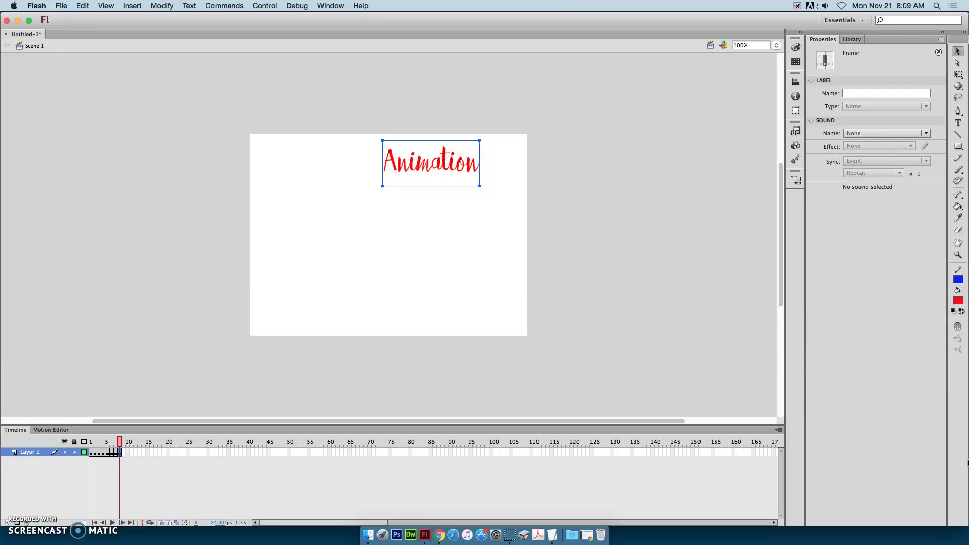
# - Insert a keyframe at frame 9, nudge the "Animation" text up 10 px and left 20 px, and add a keyframe at frame 10
pyautogui.press('F6')
pyautogui.hotkey('shift', 'Up')
pyautogui.hotkey('shift', 'Left')
pyautogui.hotkey('shift', 'Left')
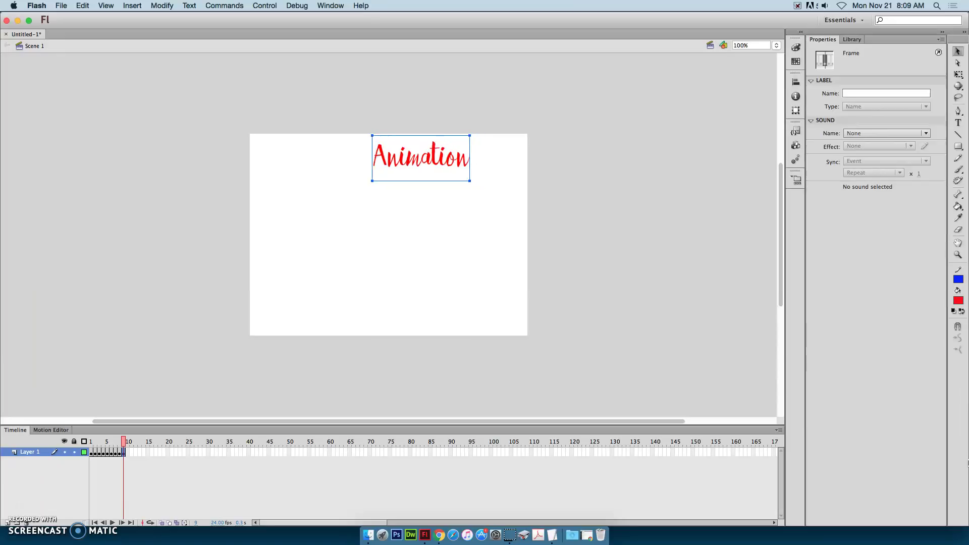
pyautogui.press('F6')
# - Nudge the "Animation" text in frame 10 left 22 px
pyautogui.press('Left')
pyautogui.press('Left')
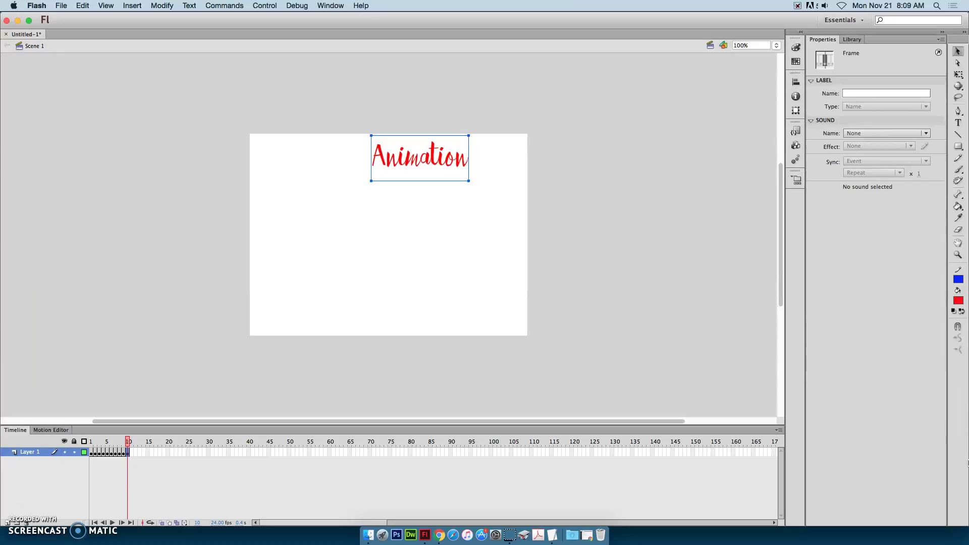
pyautogui.hotkey('shift', 'Left')
pyautogui.hotkey('shift', 'Left')
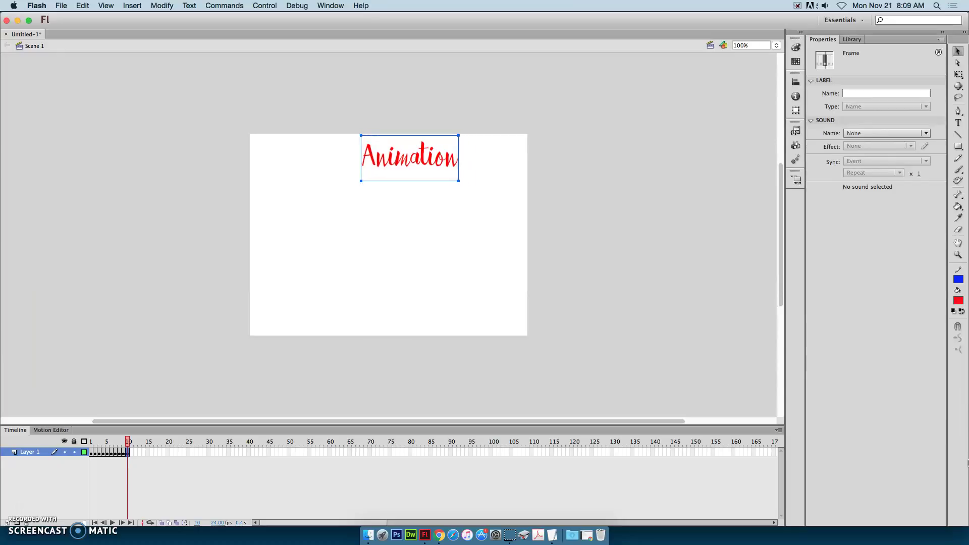
# - Insert keyframes at frames 11 through 17 with the "Animation" text in the same position
pyautogui.press('F6')
pyautogui.press('F6')
pyautogui.press('F6')
pyautogui.press('F6')
pyautogui.press('F6')
pyautogui.press('F6')
pyautogui.press('F6')
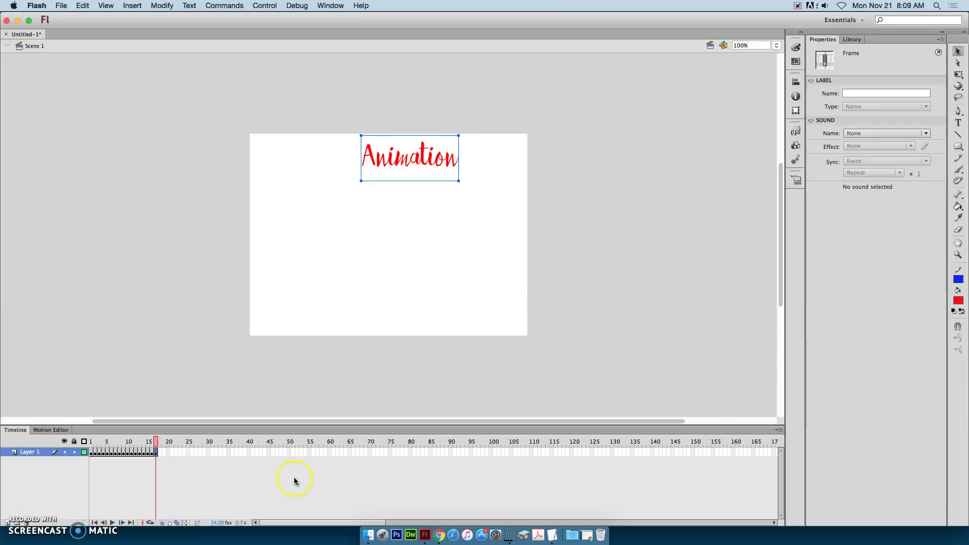
# - Undo the keyframes at frames 11 through 17 and the leftward nudge in frame 10
pyautogui.press('super+z')
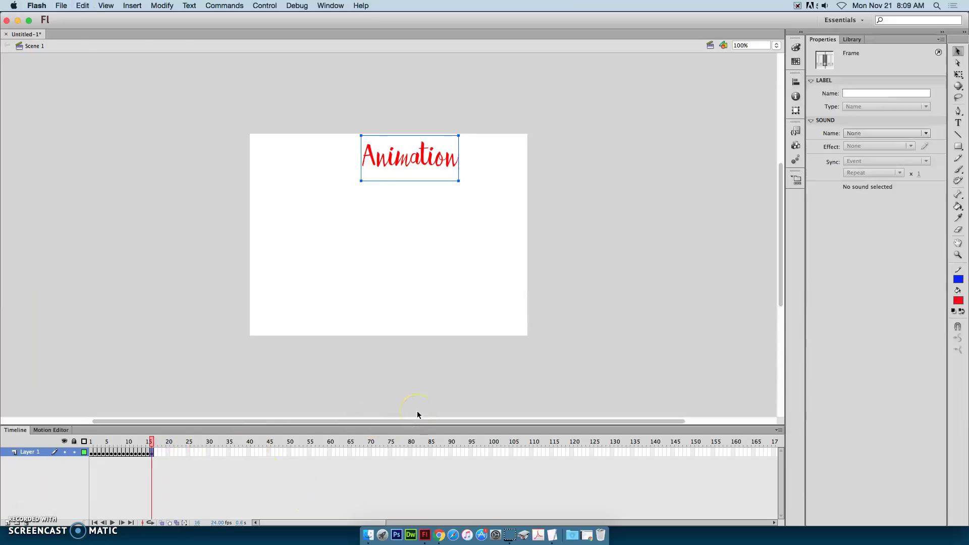
pyautogui.press('super+z')
pyautogui.press('super+z')
pyautogui.press('super+z')
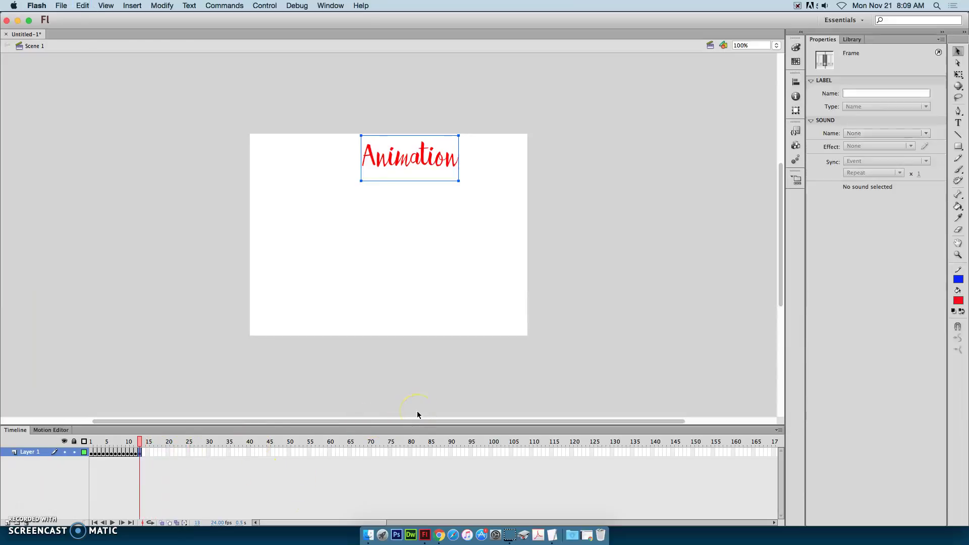
pyautogui.press('super+z')
pyautogui.press('super+z')
pyautogui.press('super+z')
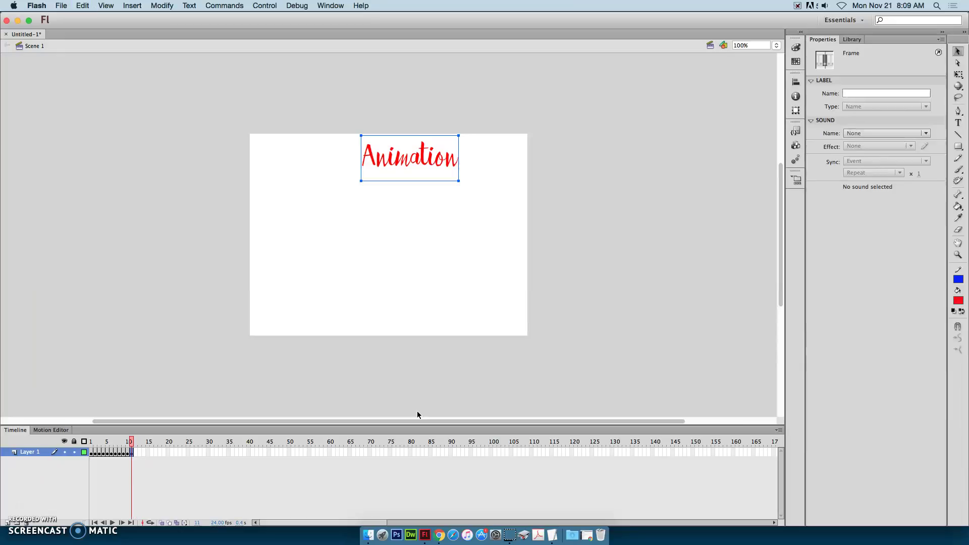
pyautogui.press('super+z')
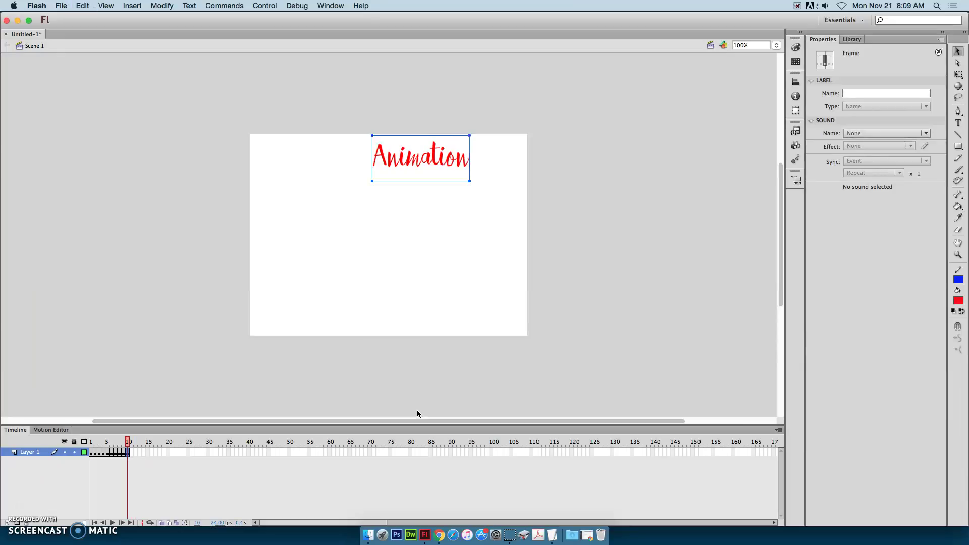
# - Insert keyframes at frames 11 and 12, nudging the "Animation" text left 30 px in each
pyautogui.press('F6')
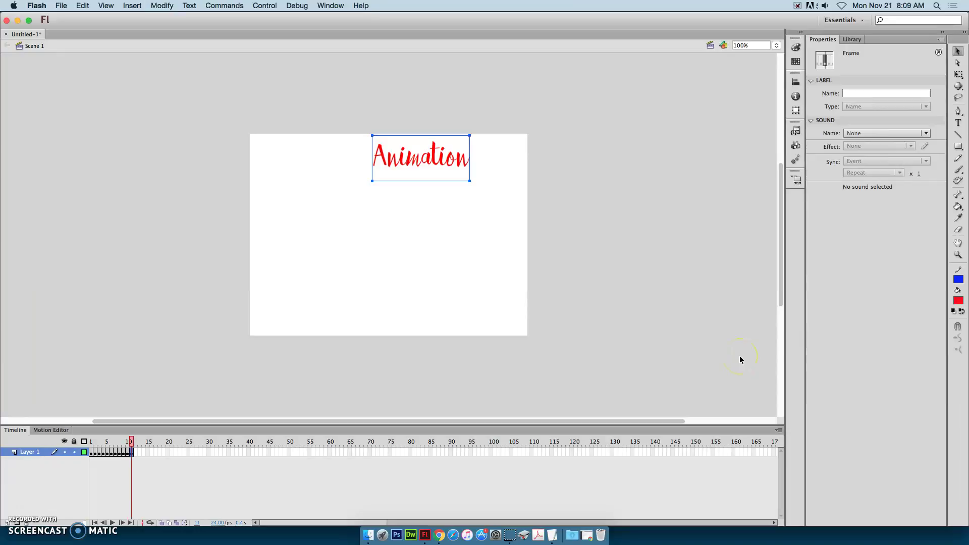
pyautogui.hotkey('shift', 'Left')
pyautogui.hotkey('shift', 'Left')
pyautogui.hotkey('shift', 'Left')
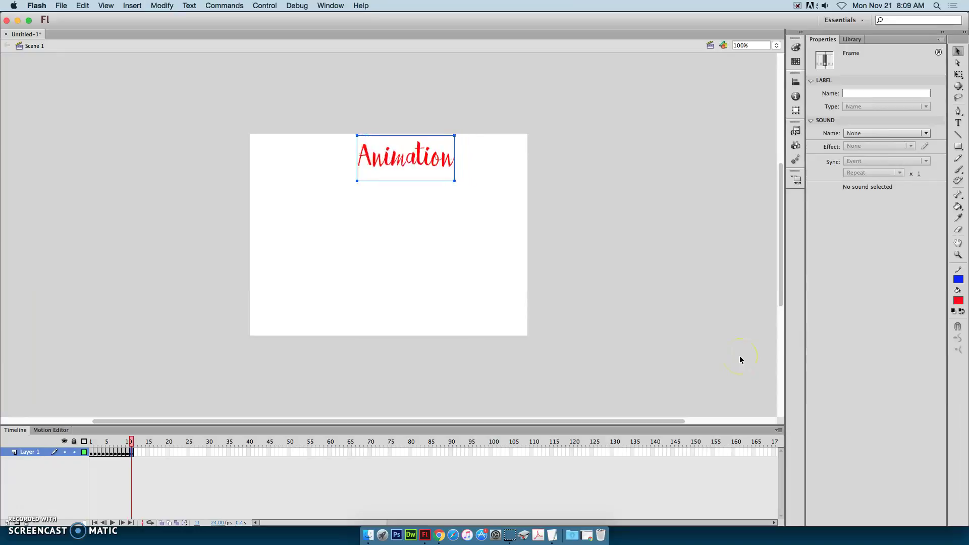
pyautogui.press('F6')
pyautogui.hotkey('shift', 'Left')
pyautogui.hotkey('shift', 'Left')
pyautogui.hotkey('shift', 'Left')
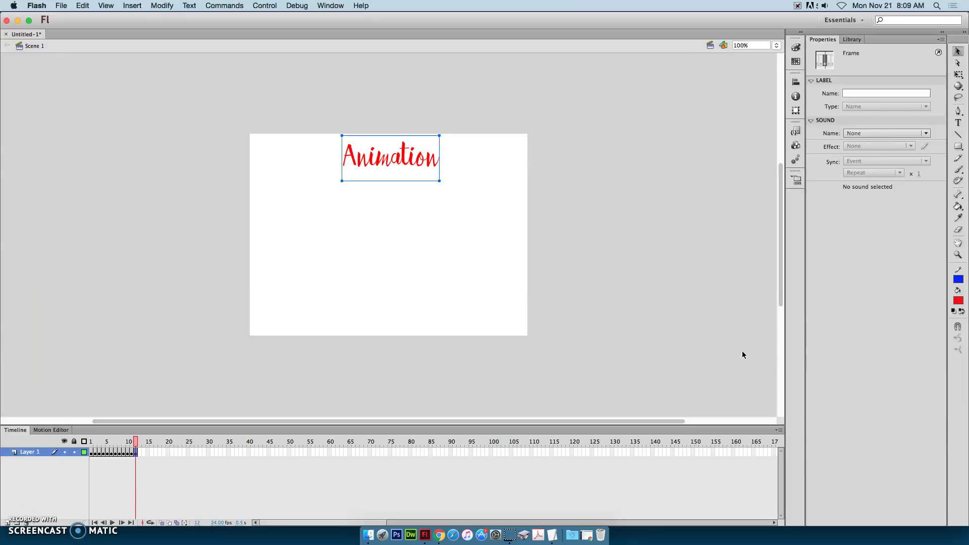
# - Insert keyframes at frames 13 and 14, nudging the "Animation" text down 10 px and left 20 px in each
pyautogui.press('F6')
pyautogui.hotkey('shift', 'Down')
pyautogui.hotkey('shift', 'Left')
pyautogui.hotkey('shift', 'Left')
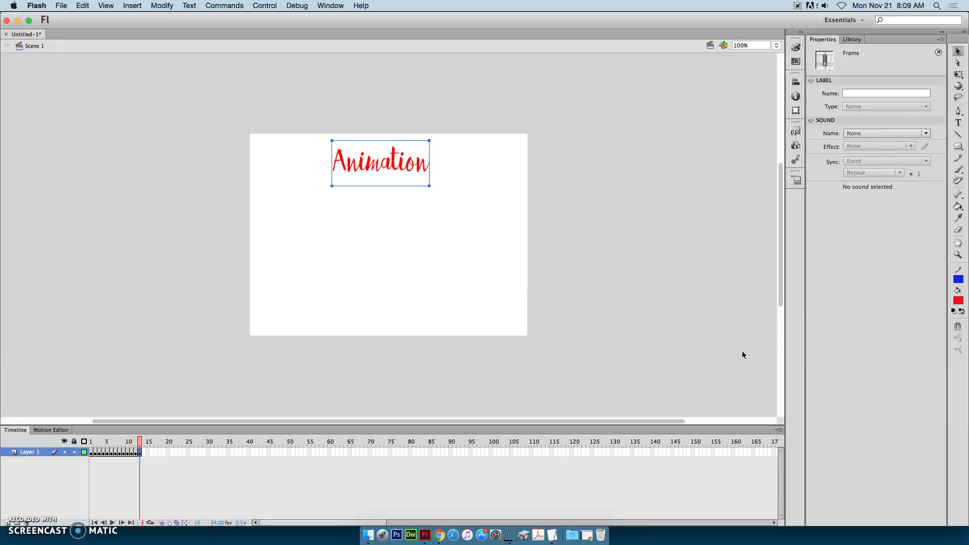
pyautogui.press('F6')
pyautogui.hotkey('shift', 'Left')
pyautogui.hotkey('shift', 'Left')
pyautogui.hotkey('shift', 'Down')
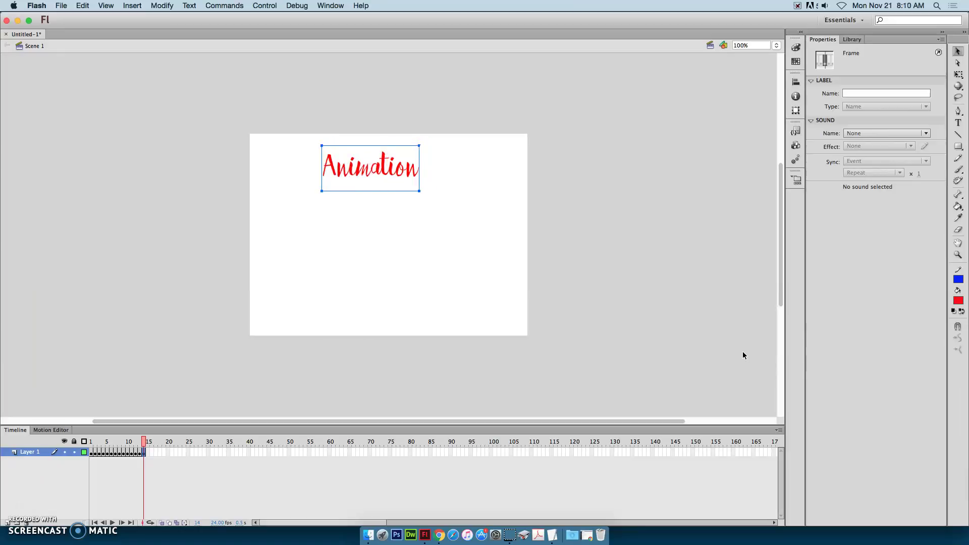
# - Insert keyframes at frames 15 and 16, nudging the "Animation" text down 20 px and left 10 px in each
pyautogui.press('F6')
pyautogui.hotkey('shift', 'Down')
pyautogui.hotkey('shift', 'Down')
pyautogui.hotkey('shift', 'Left')
pyautogui.press('F6')
pyautogui.click(842, 330)
pyautogui.hotkey('shift', 'Down')
pyautogui.hotkey('shift', 'Down')
pyautogui.hotkey('shift', 'Left')
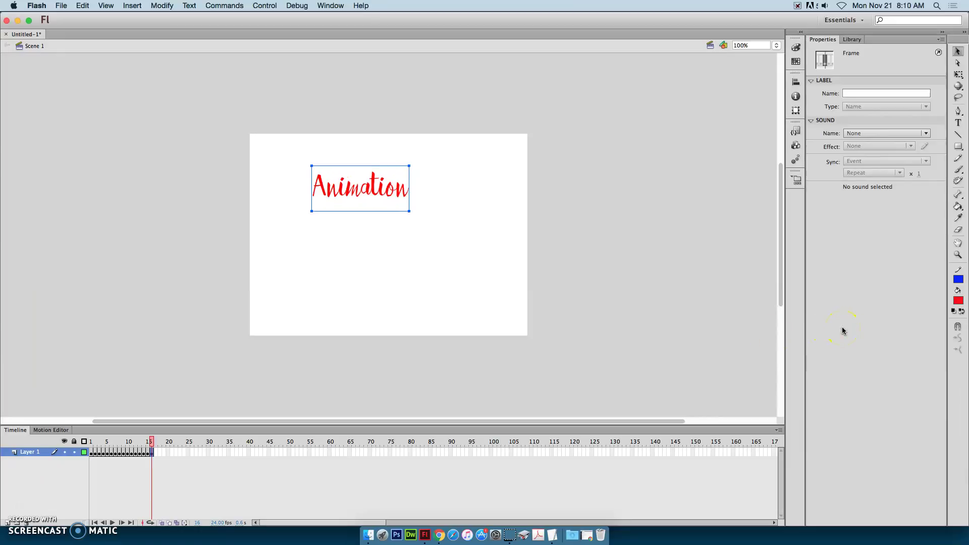
# - Insert keyframes at frames 17 and 18, nudging the "Animation" text down 10 px and left 20 px in each
pyautogui.press('F6')
pyautogui.hotkey('shift', 'Left')
pyautogui.hotkey('shift', 'Left')
pyautogui.hotkey('shift', 'Down')
pyautogui.press('F6')
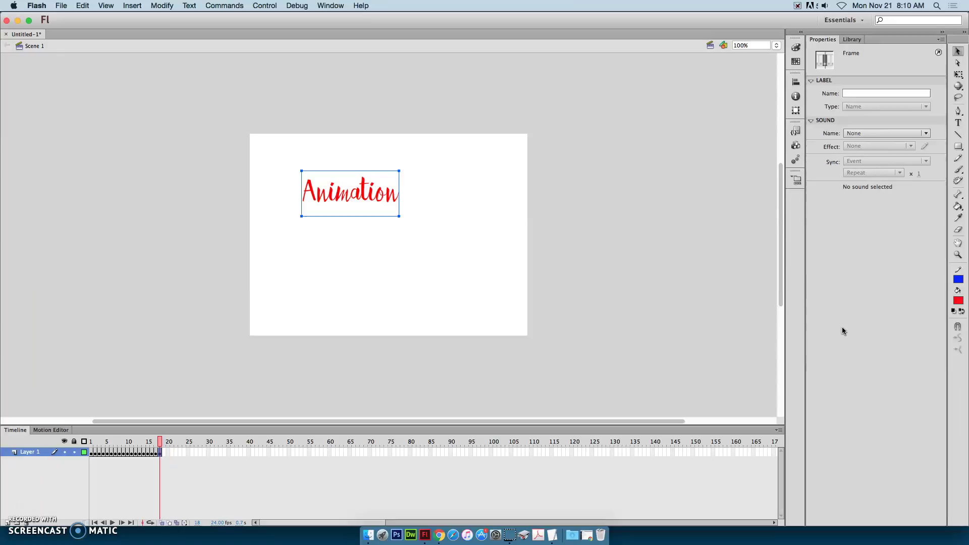
pyautogui.hotkey('shift', 'Down')
pyautogui.hotkey('shift', 'Left')
pyautogui.hotkey('shift', 'Left')
# - Insert a keyframe at frame 19 and nudge the "Animation" text down 20 px and left 20 px
pyautogui.press('F6')
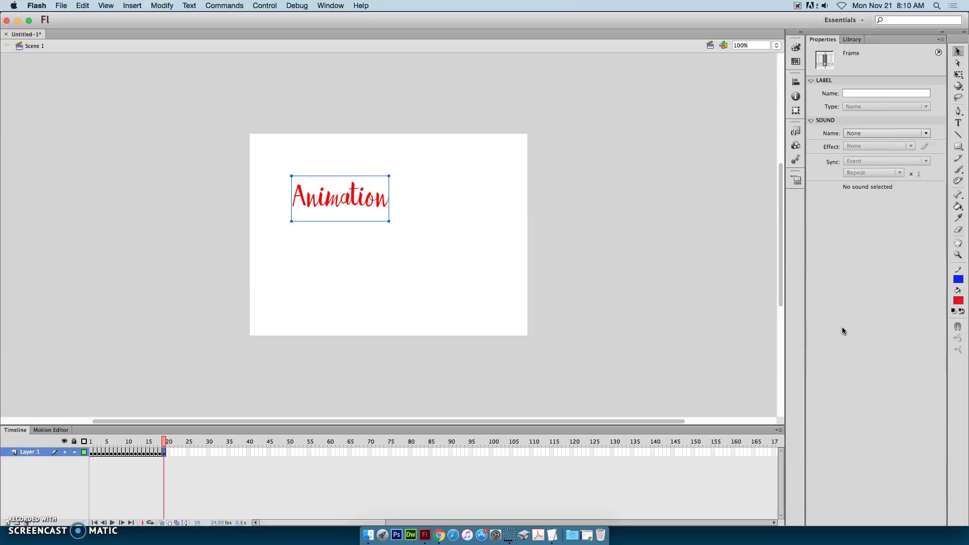
pyautogui.hotkey('shift', 'Down')
pyautogui.hotkey('shift', 'Down')
pyautogui.hotkey('shift', 'Left')
pyautogui.hotkey('shift', 'Left')
# - Insert a keyframe at frame 20 and nudge the "Animation" text left 12 px and down 20 px
pyautogui.press('F6')
pyautogui.hotkey('shift', 'Left')
pyautogui.press('Left')
pyautogui.press('Left')
pyautogui.hotkey('shift', 'Down')
pyautogui.hotkey('shift', 'Down')
# - Insert a keyframe at frame 21 and nudge the "Animation" text left 20 px and down 10 px
pyautogui.press('F6')
pyautogui.hotkey('shift', 'Left')
pyautogui.hotkey('shift', 'Left')
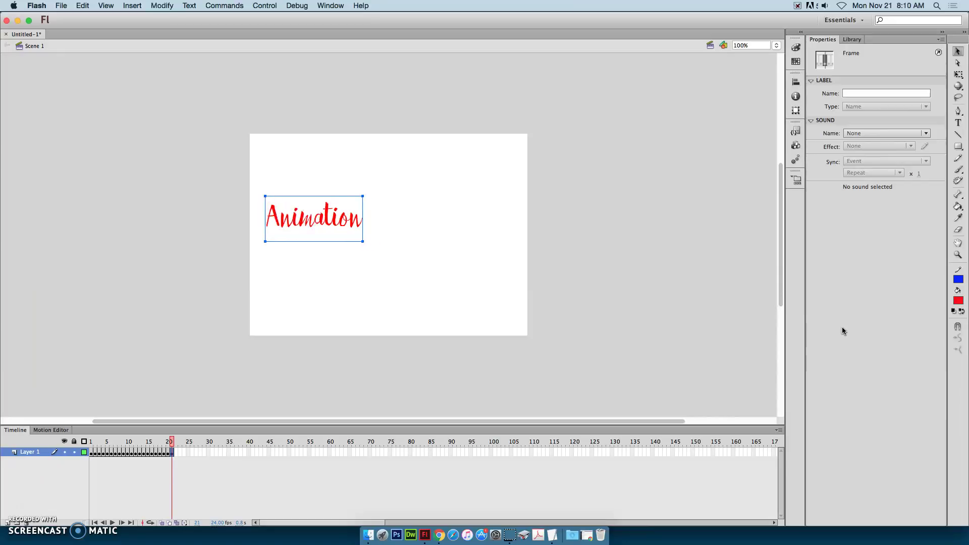
pyautogui.hotkey('shift', 'Down')
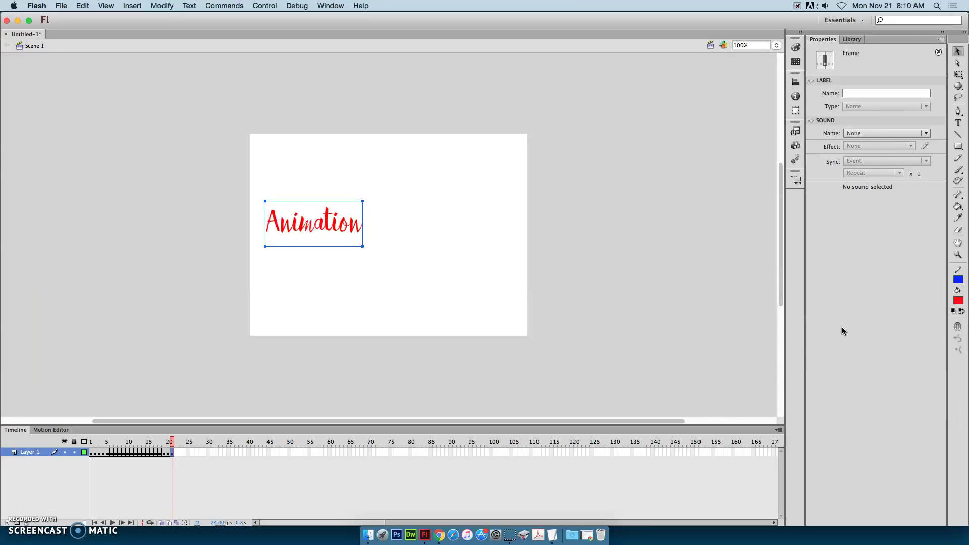
# - Insert a keyframe at frame 22 and nudge the "Animation" text left 10 px and down 10 px
pyautogui.press('F6')
pyautogui.hotkey('shift', 'Left')
pyautogui.hotkey('shift', 'Down')
# - Insert a keyframe at frame 23 and nudge the "Animation" text down 10 px and left 20 px
pyautogui.press('F6')
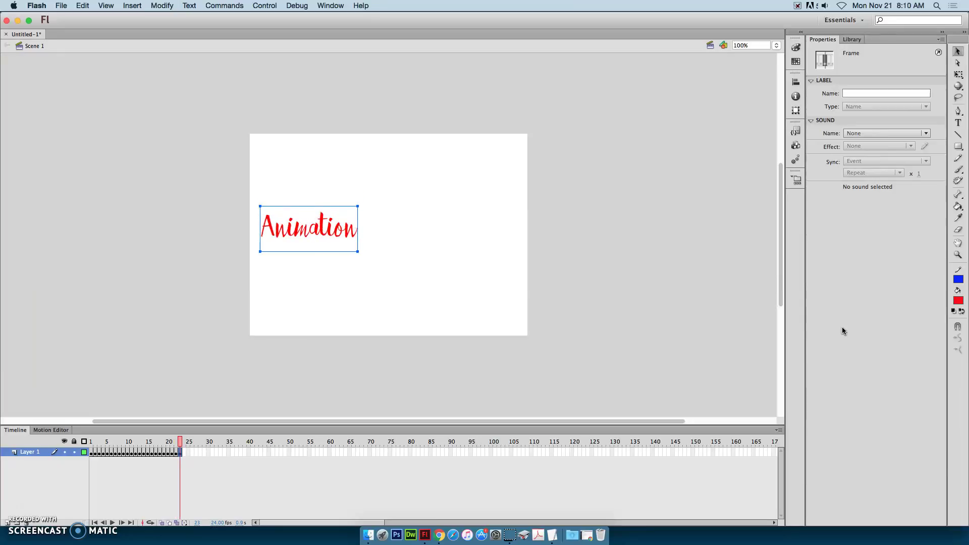
pyautogui.hotkey('shift', 'Down')
pyautogui.hotkey('shift', 'Left')
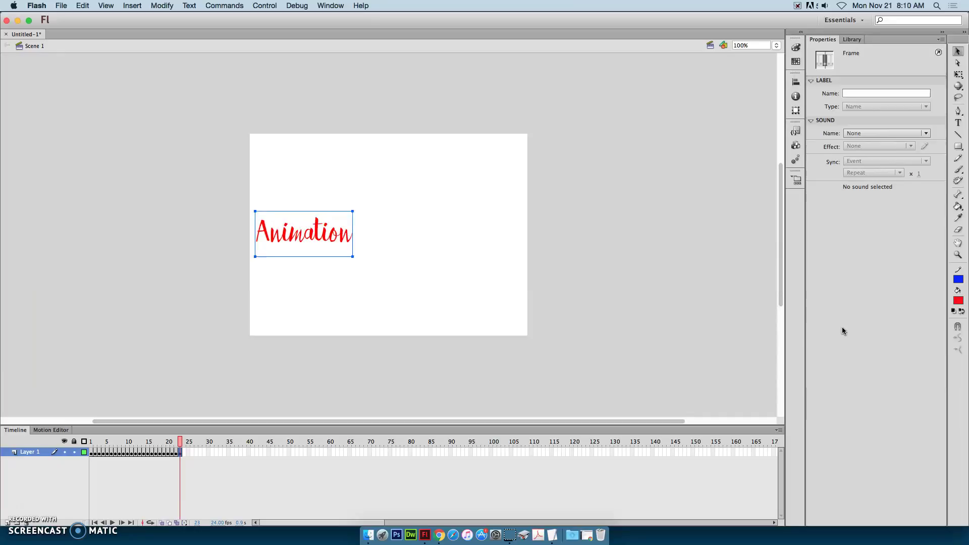
pyautogui.hotkey('shift', 'Left')
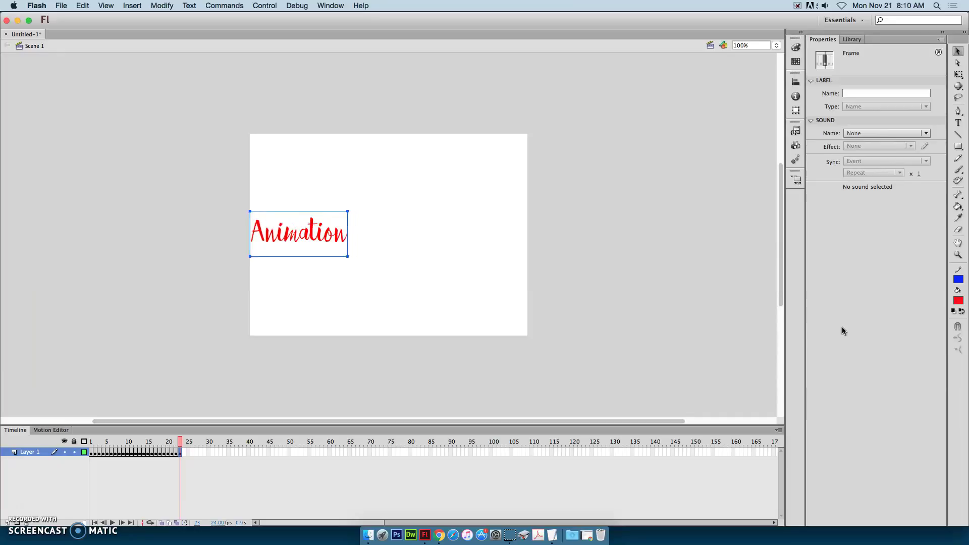
# - Insert a keyframe at frame 24 and nudge the "Animation" text down 10 px and right 20 px
pyautogui.press('F6')
pyautogui.hotkey('shift', 'Down')
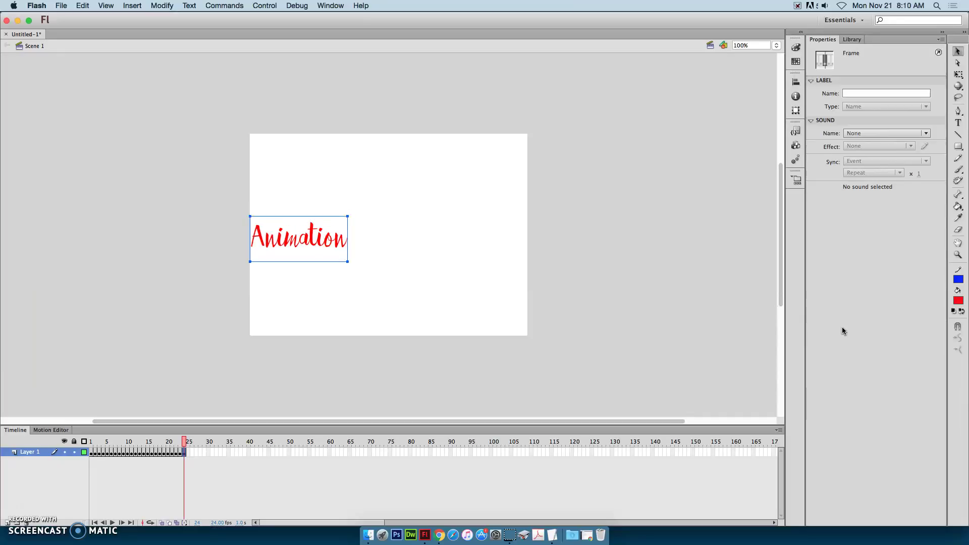
pyautogui.hotkey('shift', 'Right')
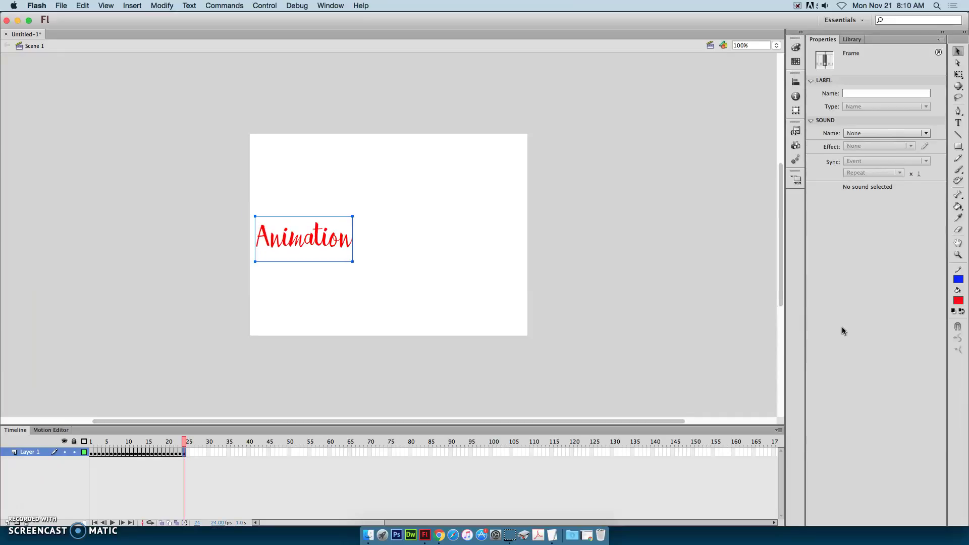
pyautogui.hotkey('shift', 'Right')
# - Insert keyframes at frames 25 and 26, nudging the "Animation" text down 20 px and right 10 px in each
pyautogui.press('F6')
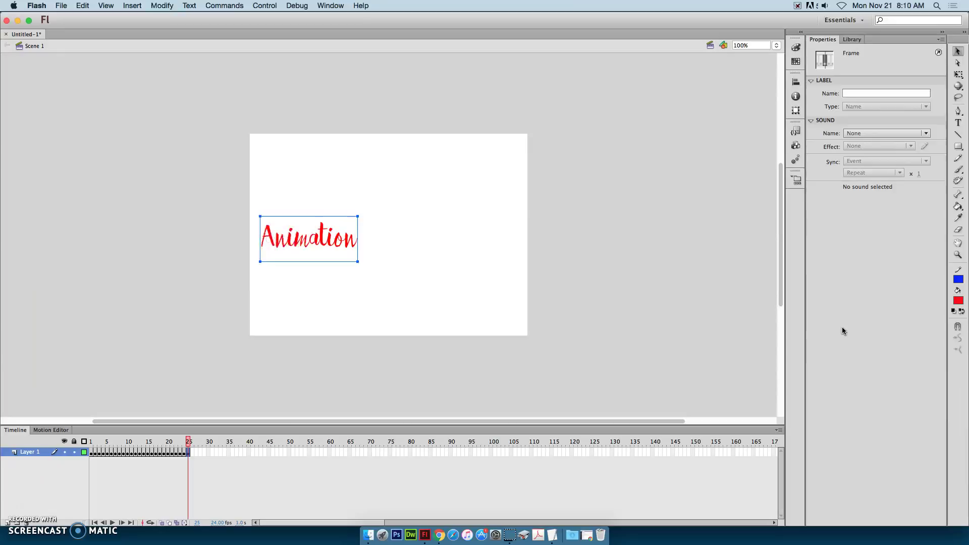
pyautogui.hotkey('shift', 'Down')
pyautogui.hotkey('shift', 'Down')
pyautogui.hotkey('shift', 'Right')
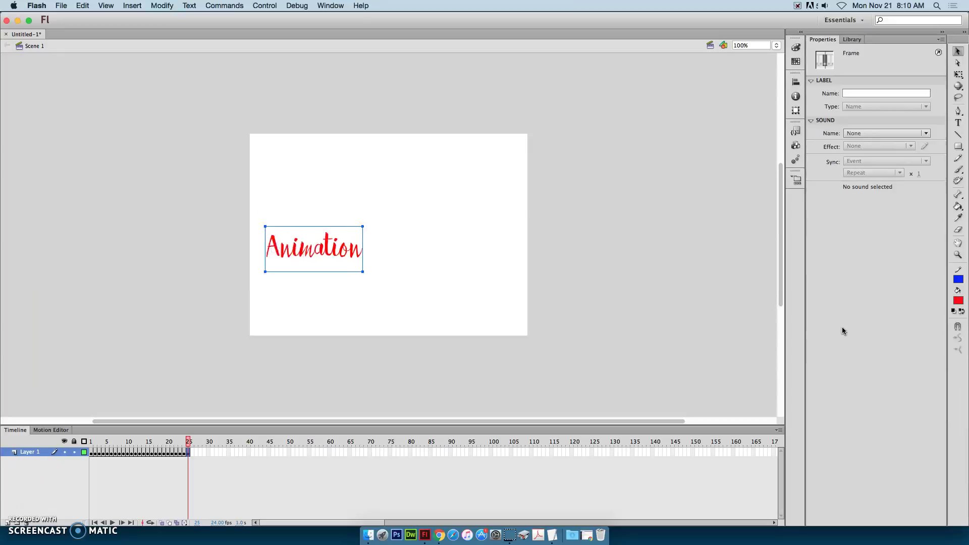
pyautogui.press('F6')
pyautogui.hotkey('shift', 'Down')
pyautogui.hotkey('shift', 'Down')
pyautogui.hotkey('shift', 'Right')
# - Insert keyframes at frames 27 and 28, nudging the "Animation" text down 20 px and right 10 px in each
pyautogui.press('F6')
pyautogui.hotkey('shift', 'Down')
pyautogui.hotkey('shift', 'Down')
pyautogui.hotkey('shift', 'Right')
pyautogui.press('F6')
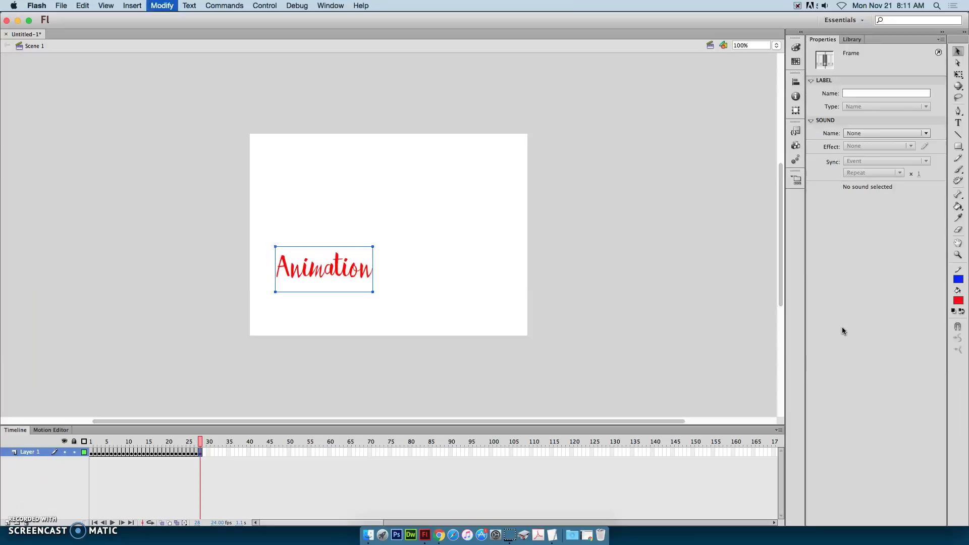
pyautogui.hotkey('shift', 'Down')
pyautogui.hotkey('shift', 'Down')
pyautogui.hotkey('shift', 'Right')
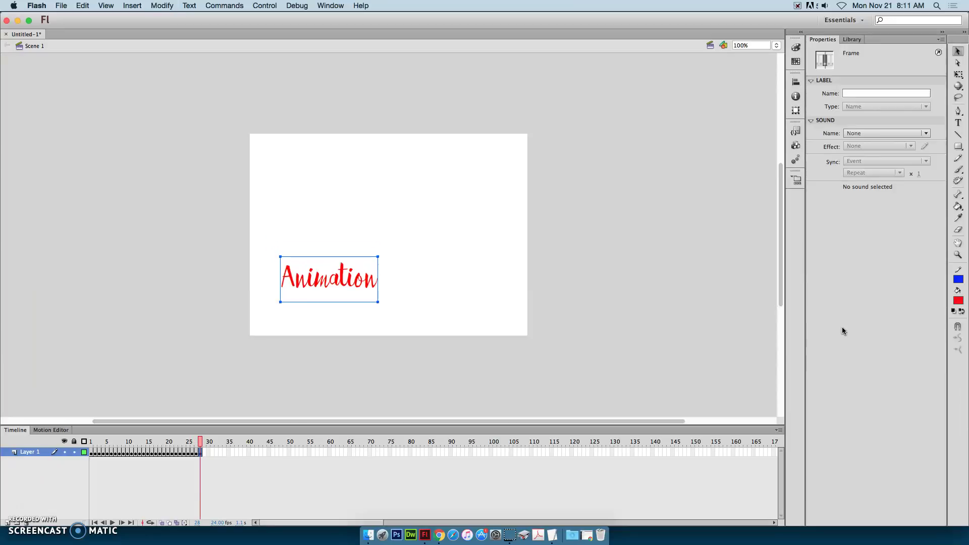
# - Insert keyframes at frames 29 and 30, nudging the "Animation" text right 20 px and down 10 px in each
pyautogui.press('F6')
pyautogui.hotkey('shift', 'Right')
pyautogui.hotkey('shift', 'Right')
pyautogui.hotkey('shift', 'Down')
pyautogui.press('F6')
pyautogui.hotkey('shift', 'Down')
pyautogui.hotkey('shift', 'Right')
pyautogui.hotkey('shift', 'Right')
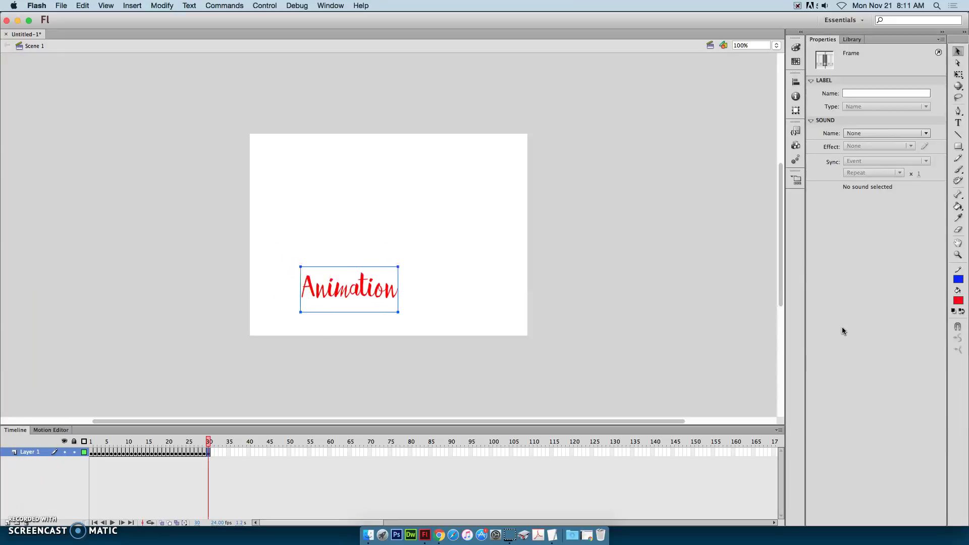
# - Insert keyframes at frames 31 and 32, nudging the "Animation" text right 20 px and down 10 px in 31, right 10 px and down 20 px in 32
pyautogui.press('F6')
pyautogui.hotkey('shift', 'Down')
pyautogui.hotkey('shift', 'Right')
pyautogui.hotkey('shift', 'Right')
pyautogui.press('F6')
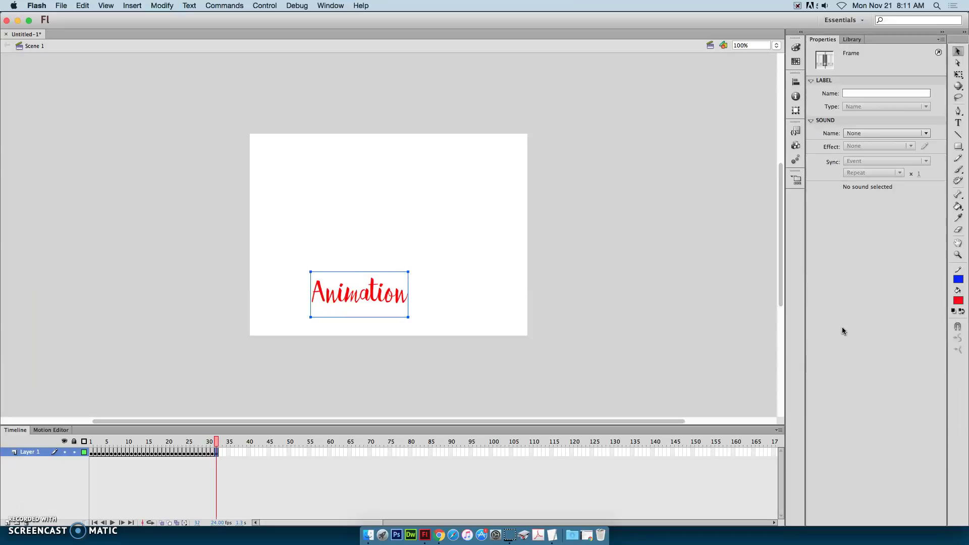
pyautogui.hotkey('shift', 'Down')
pyautogui.hotkey('shift', 'Right')
pyautogui.hotkey('shift', 'Down')
# - Insert a keyframe at frame 33 and nudge the "Animation" text down 10 px and right 20 px
pyautogui.press('F6')
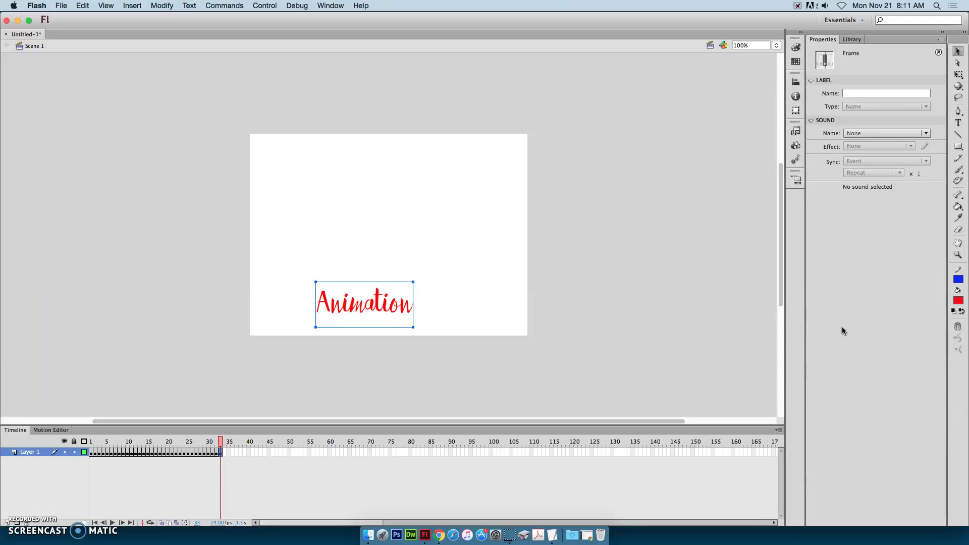
pyautogui.hotkey('shift', 'Down')
pyautogui.hotkey('shift', 'Right')
pyautogui.hotkey('shift', 'Right')
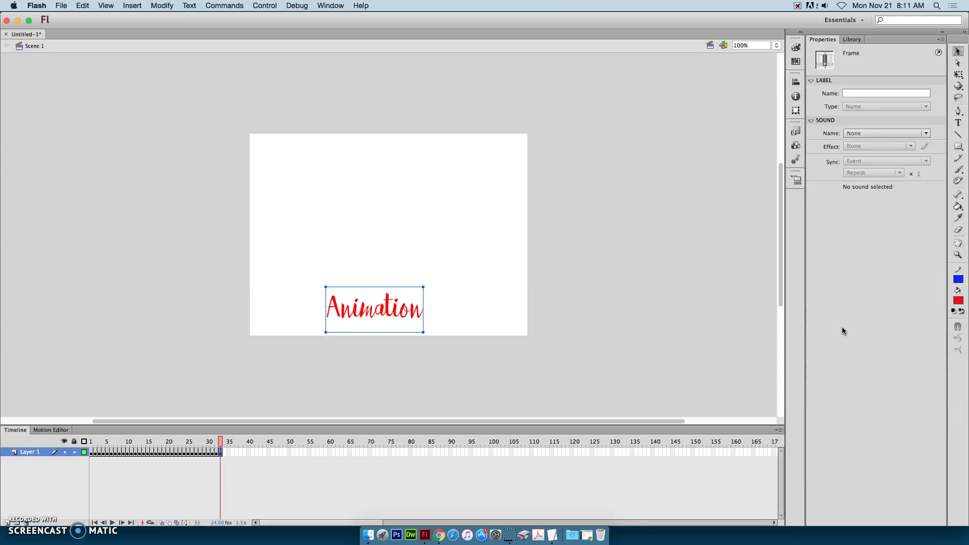
# - Insert keyframes at frames 34 and 35, nudging the "Animation" text down 10 px and right 10 px in each
pyautogui.press('F6')
pyautogui.hotkey('shift', 'Down')
pyautogui.hotkey('shift', 'Right')
pyautogui.press('F6')
pyautogui.hotkey('shift', 'Down')
pyautogui.hotkey('shift', 'Right')
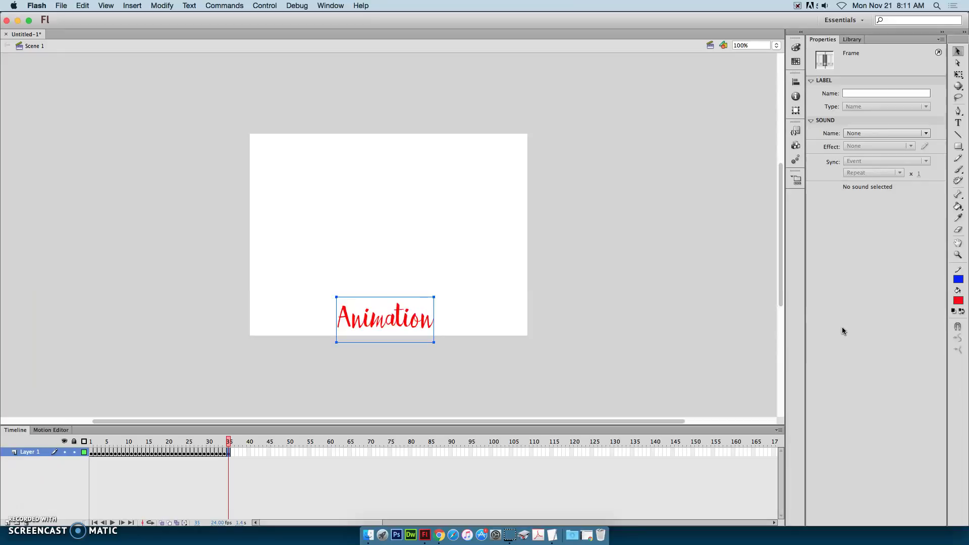
# - Insert a keyframe at frame 36 and nudge the "Animation" text right 20 px and up 10 px
pyautogui.press('F6')
pyautogui.hotkey('shift', 'Right')
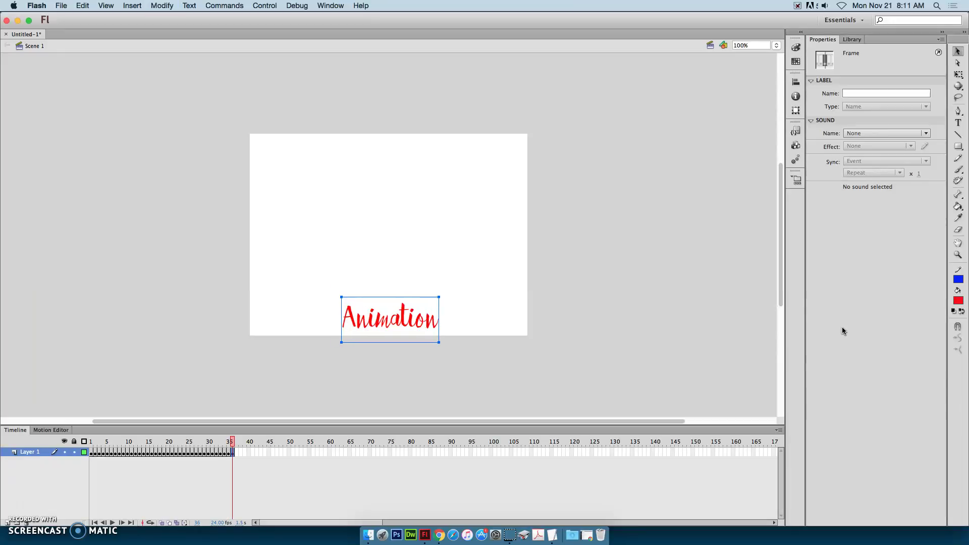
pyautogui.hotkey('shift', 'Up')
pyautogui.hotkey('shift', 'Right')
# - Insert a keyframe at frame 37 and nudge the "Animation" text right 20 px and up 20 px
pyautogui.press('F6')
pyautogui.hotkey('shift', 'Right')
pyautogui.hotkey('shift', 'Right')
pyautogui.hotkey('shift', 'Up')
pyautogui.hotkey('shift', 'Up')
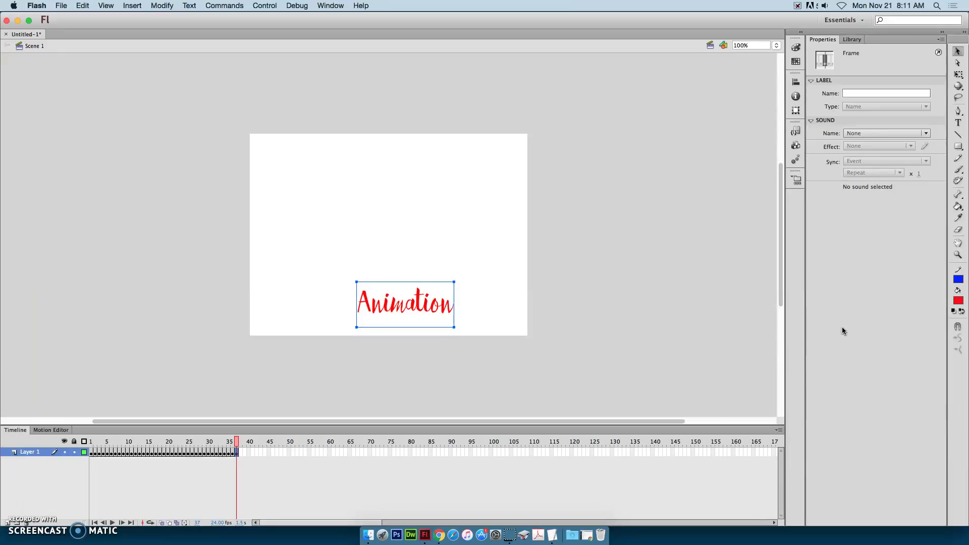
# - Insert keyframes at frames 38, 39 and 40, nudging the "Animation" text right 20 px and up 10 px in each
pyautogui.press('F6')
pyautogui.hotkey('shift', 'Right')
pyautogui.hotkey('shift', 'Up')
pyautogui.hotkey('shift', 'Right')
pyautogui.press('F6')
pyautogui.hotkey('shift', 'Right')
pyautogui.hotkey('shift', 'Right')
pyautogui.hotkey('shift', 'Up')
pyautogui.press('F6')
pyautogui.hotkey('shift', 'Right')
pyautogui.hotkey('shift', 'Up')
pyautogui.hotkey('shift', 'Right')
# - Insert keyframes at frames 41 and 42, nudging the "Animation" text right 20 px and up 10 px in each
pyautogui.press('F6')
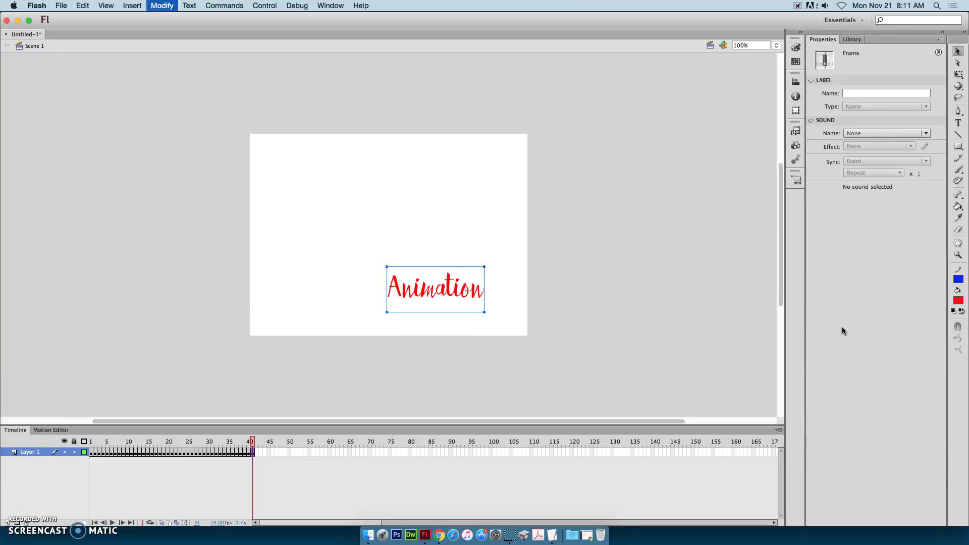
pyautogui.hotkey('shift', 'Right')
pyautogui.hotkey('shift', 'Up')
pyautogui.hotkey('shift', 'Right')
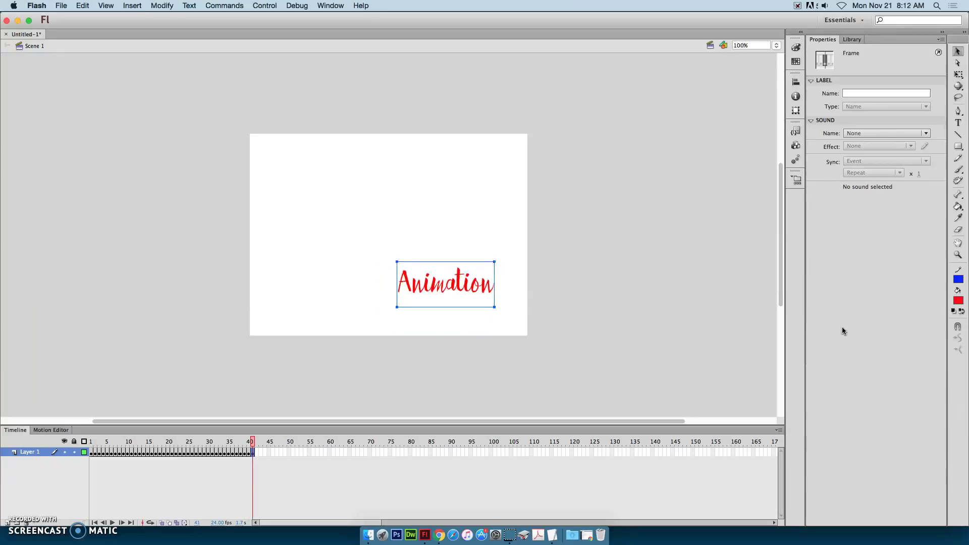
pyautogui.press('F6')
pyautogui.hotkey('shift', 'Right')
pyautogui.hotkey('shift', 'Up')
pyautogui.hotkey('shift', 'Right')
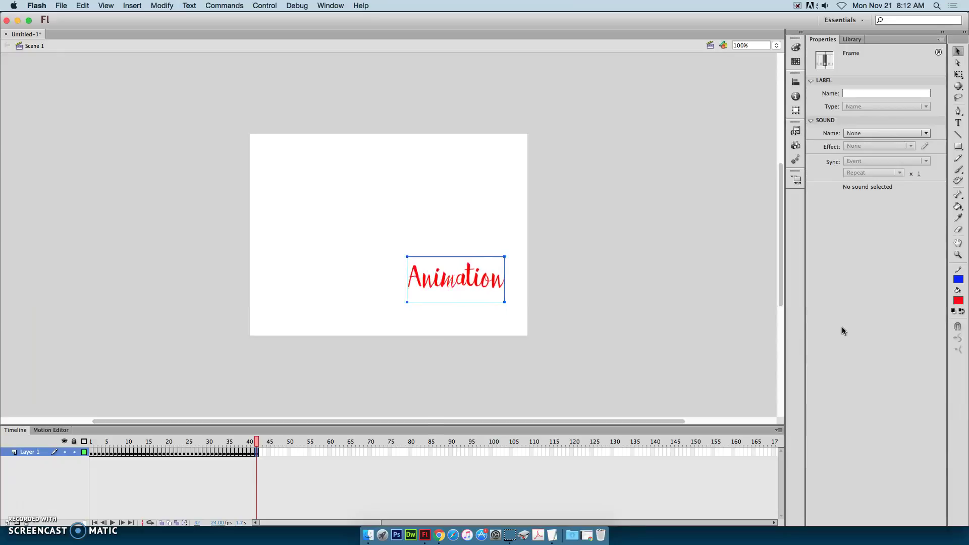
# - Insert keyframes at frames 43, 44 and 45, nudging the "Animation" text up 20 px and right 10 px in each
pyautogui.press('F6')
pyautogui.hotkey('shift', 'Right')
pyautogui.hotkey('shift', 'Up')
pyautogui.hotkey('shift', 'Up')
pyautogui.press('F6')
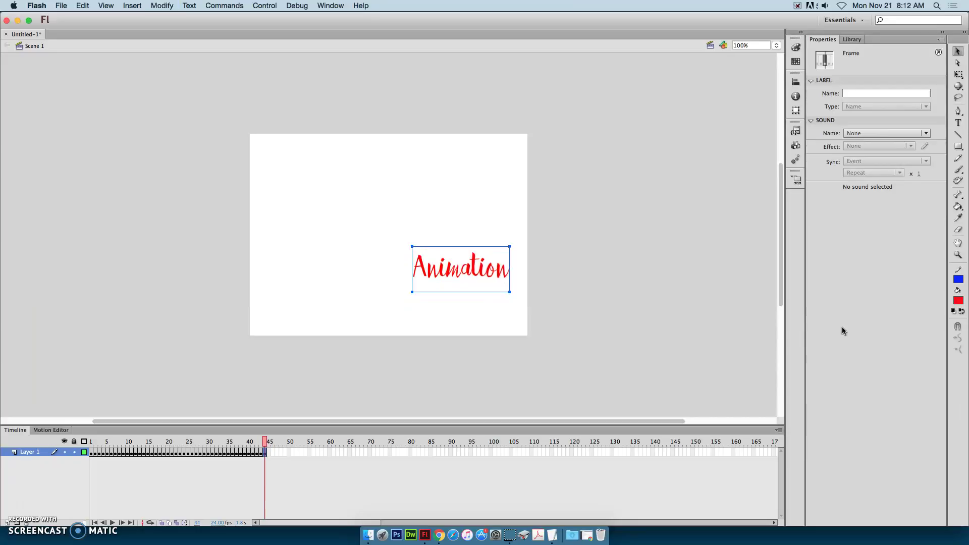
pyautogui.hotkey('shift', 'Up')
pyautogui.hotkey('shift', 'Right')
pyautogui.hotkey('shift', 'Up')
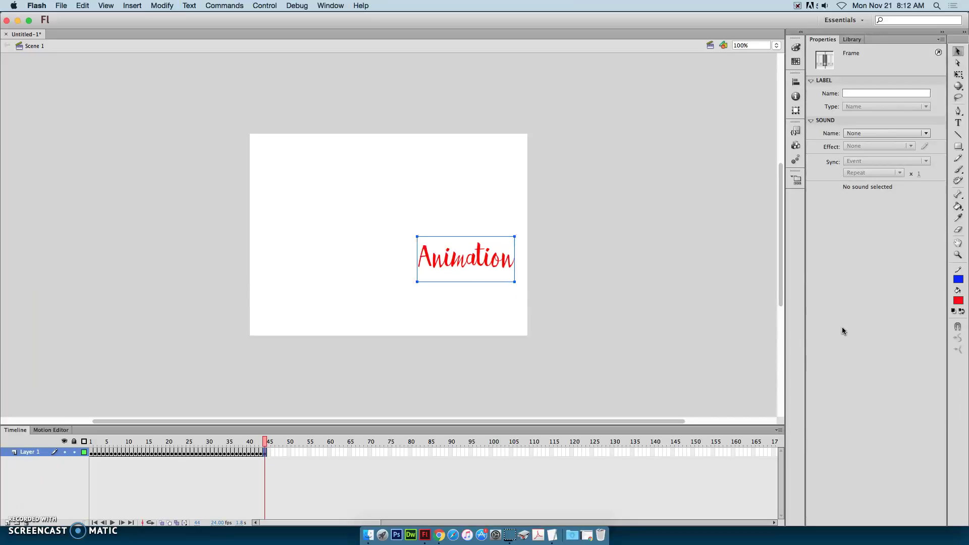
pyautogui.press('F6')
pyautogui.hotkey('shift', 'Up')
pyautogui.hotkey('shift', 'Right')
pyautogui.hotkey('shift', 'Up')
# - Insert a keyframe at frame 46 and nudge the "Animation" text up 10 px and right 10 px
pyautogui.press('F6')
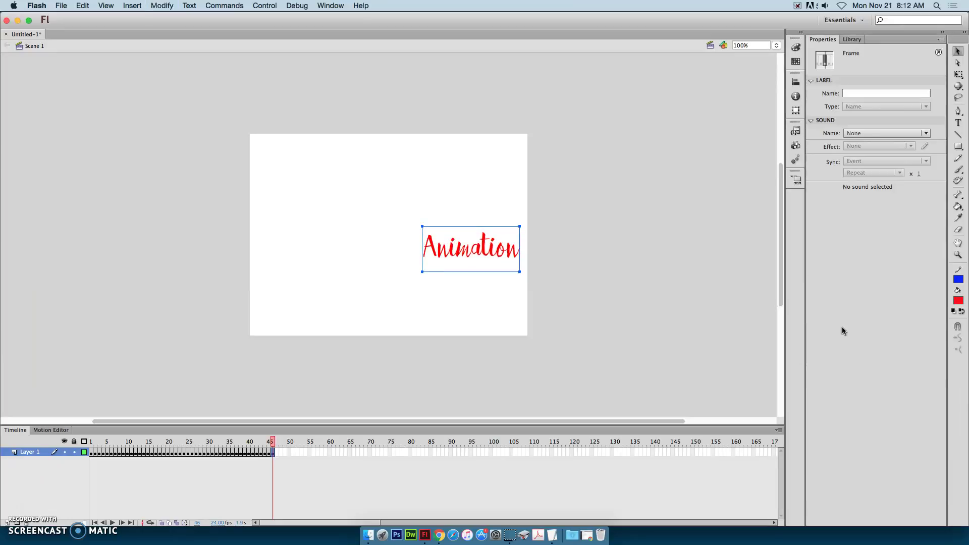
pyautogui.hotkey('shift', 'Up')
pyautogui.hotkey('shift', 'Right')
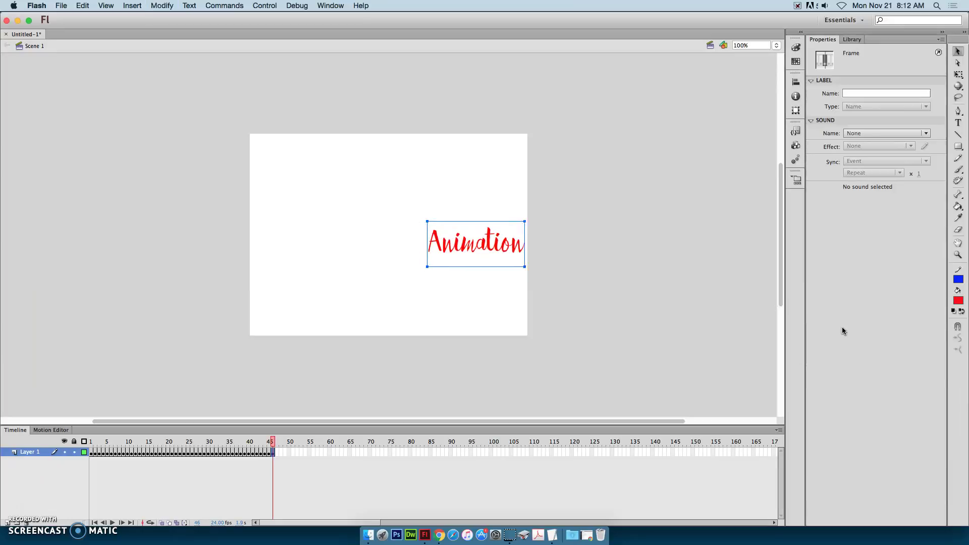
pyautogui.hotkey('shift', 'Right')
pyautogui.hotkey('shift', 'Left')
# - Insert keyframes at frames 47 and 48, nudging the "Animation" text up 10 px in each
pyautogui.press('F6')
pyautogui.hotkey('shift', 'Up')
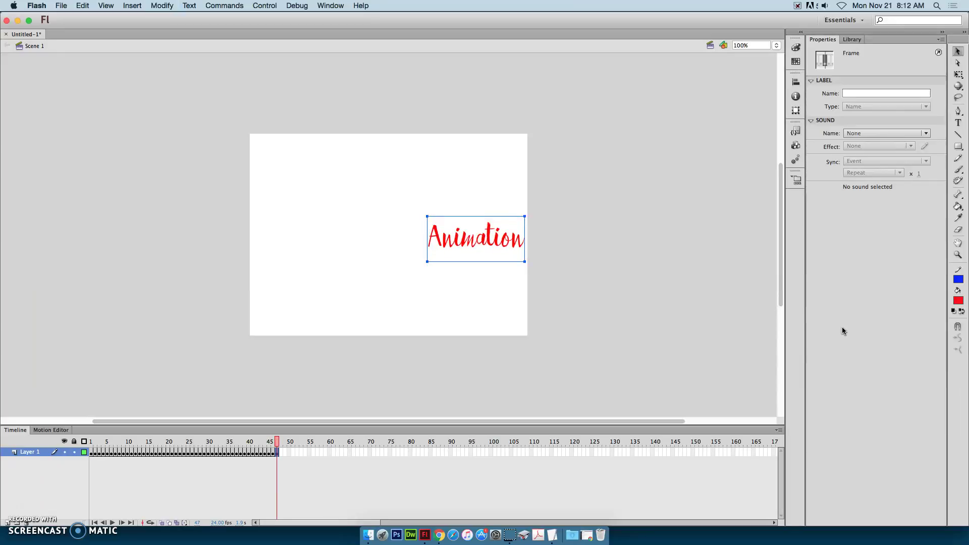
pyautogui.press('F6')
pyautogui.hotkey('shift', 'Up')
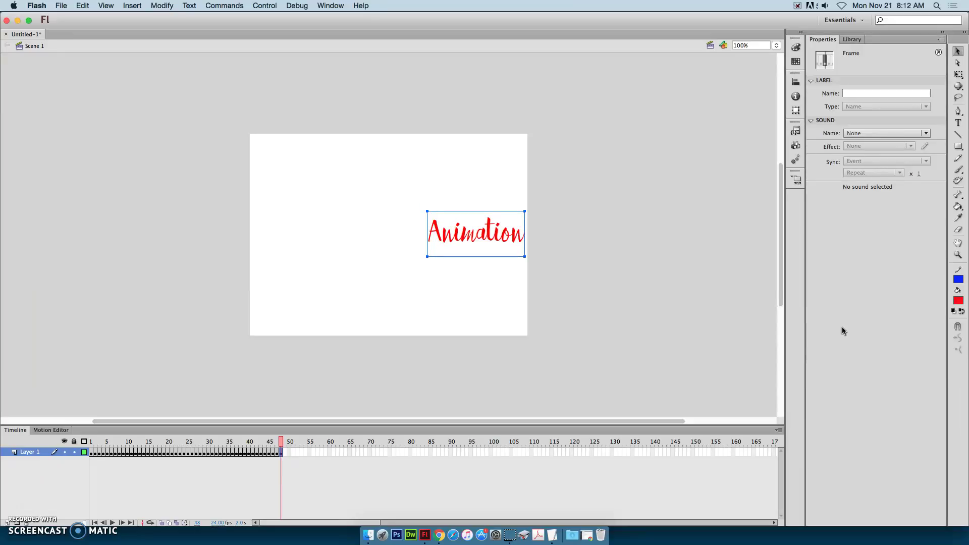
# - Play back the animation on the stage to check the text's circular motion
pyautogui.press('Return')
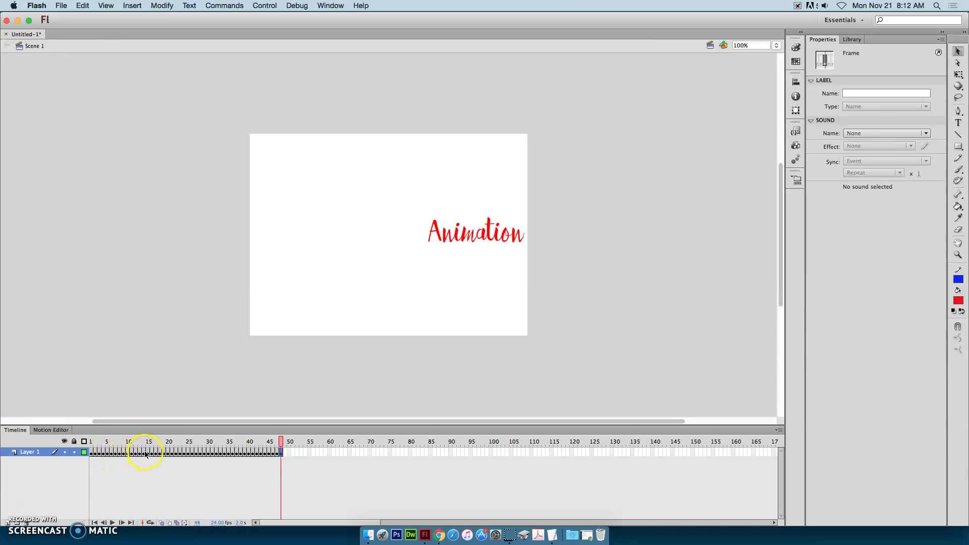
pyautogui.press('Return')
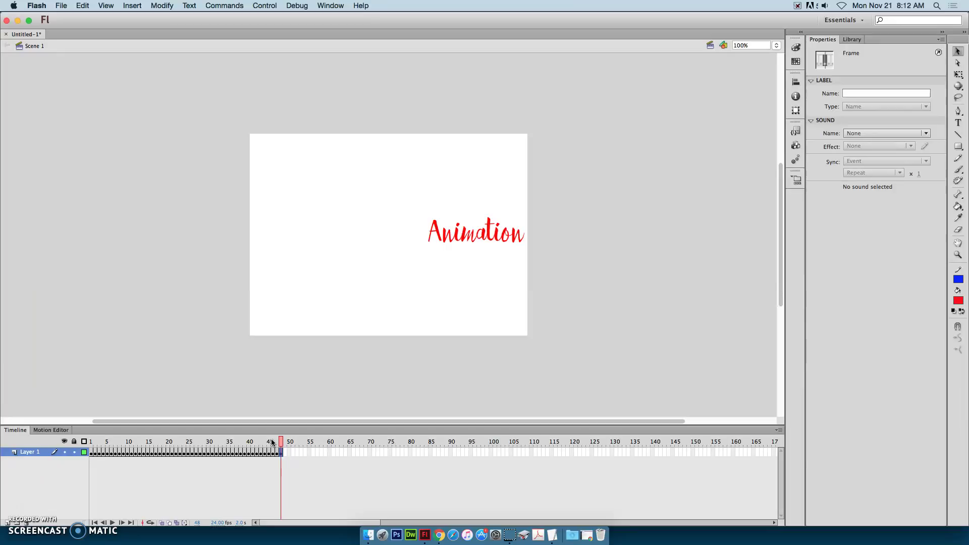
pyautogui.hotkey('alt', 'p')
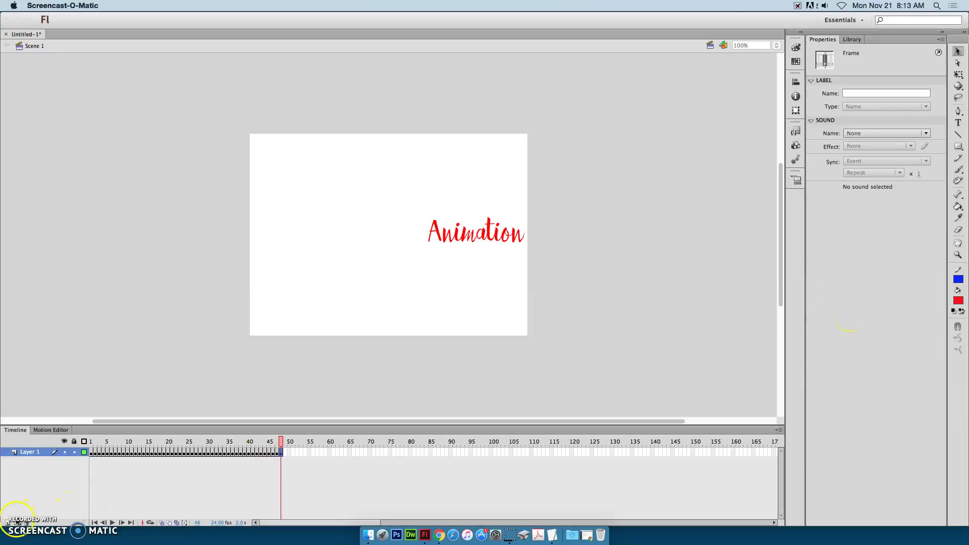
pyautogui.click(122, 497)
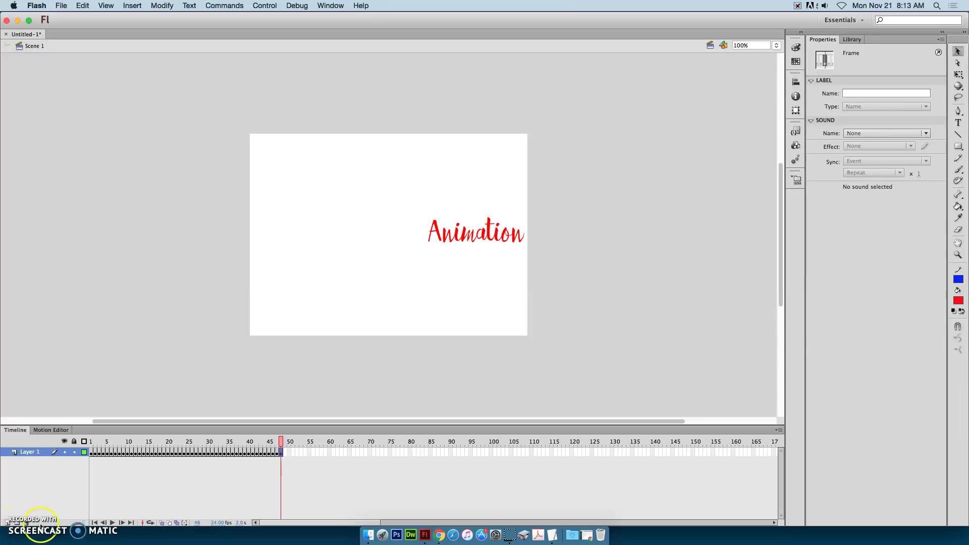
# - Add a new layer above Layer 1 and rename Layer 1 as "animation"
pyautogui.click(7, 524)
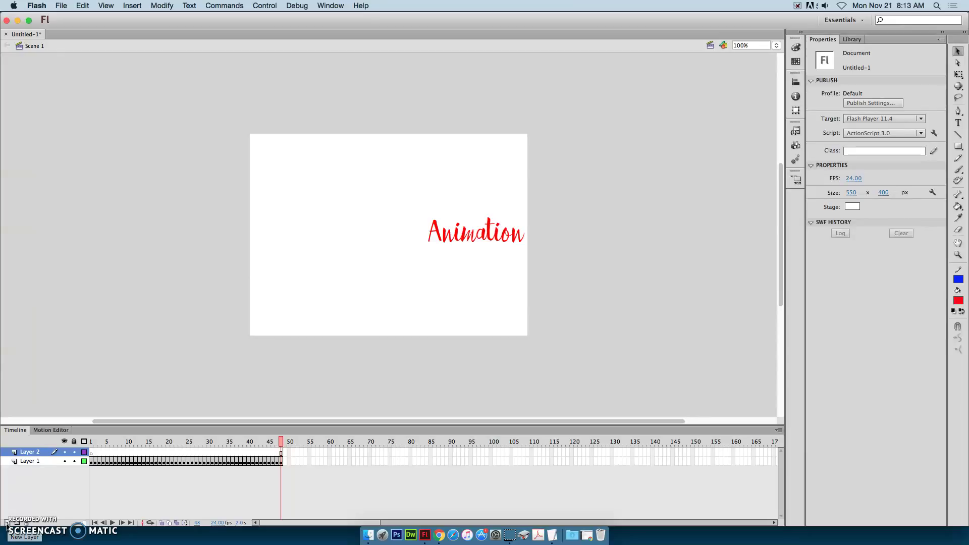
pyautogui.doubleClick(30, 461)
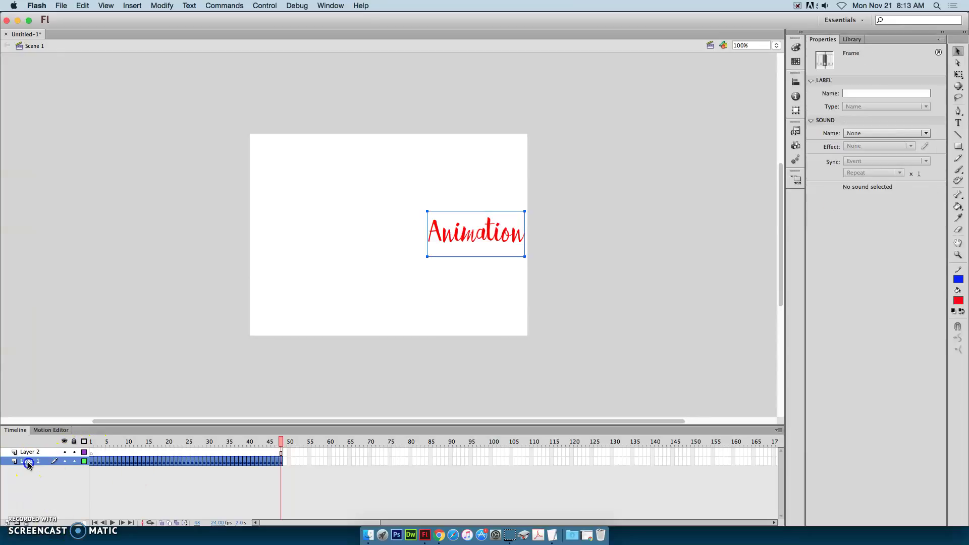
pyautogui.write('anim')
pyautogui.press('Return')
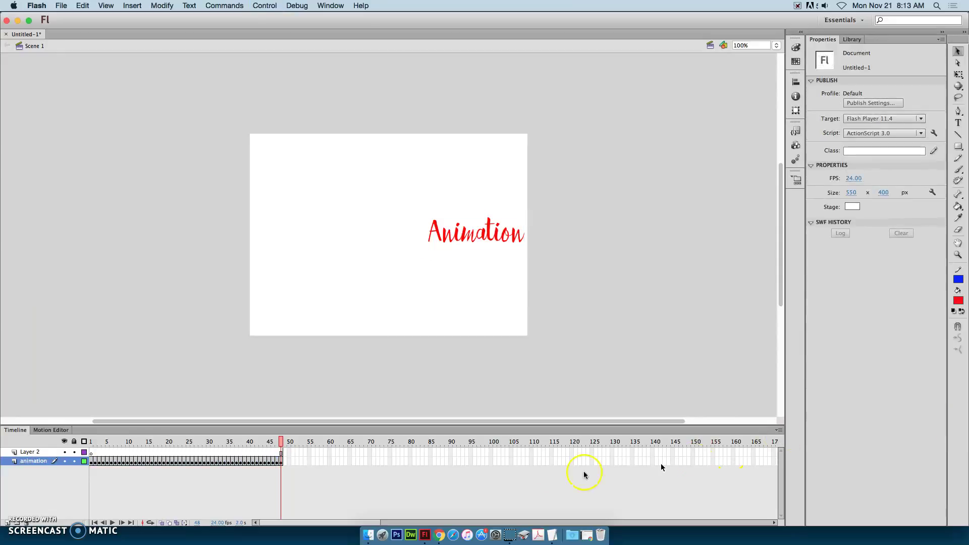
# - Rename Layer 2 with a name beginning "on your o"
pyautogui.doubleClick(31, 451)
pyautogui.write('on your o')
pyautogui.press('Return')
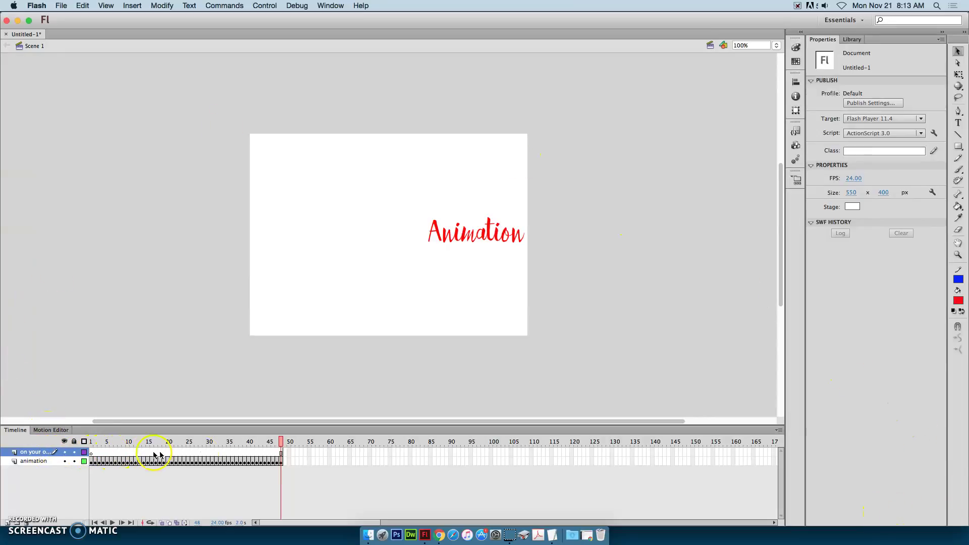
# - Return the playhead to frame 1 and lock the "animation" layer
pyautogui.click(312, 453)
pyautogui.moveTo(313, 452); pyautogui.dragTo(92, 444)
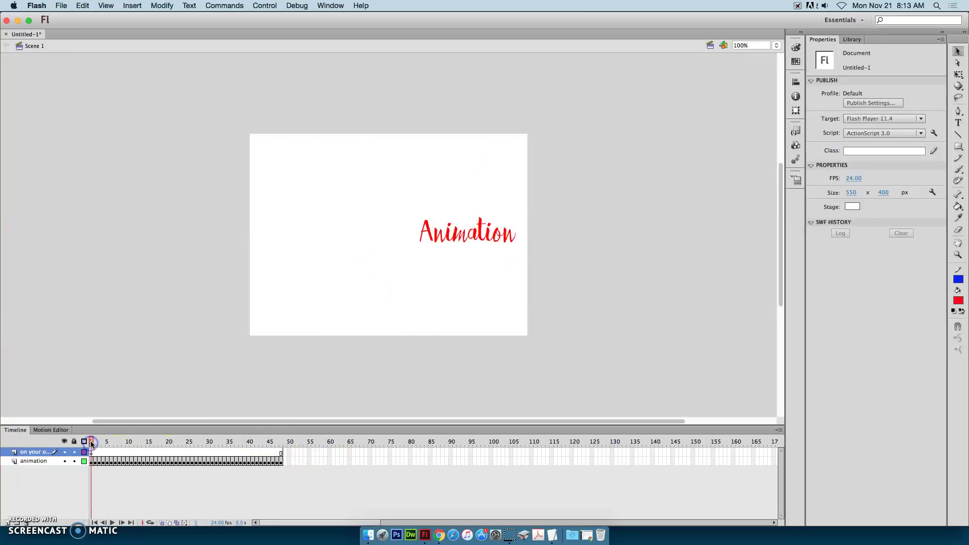
pyautogui.click(219, 462)
pyautogui.click(75, 462)
# - Draw a thin rectangle near the stage's upper-left corner on the unlocked layer and insert keyframes there through frame 46
pyautogui.click(958, 146)
pyautogui.moveTo(273, 171); pyautogui.dragTo(302, 173)
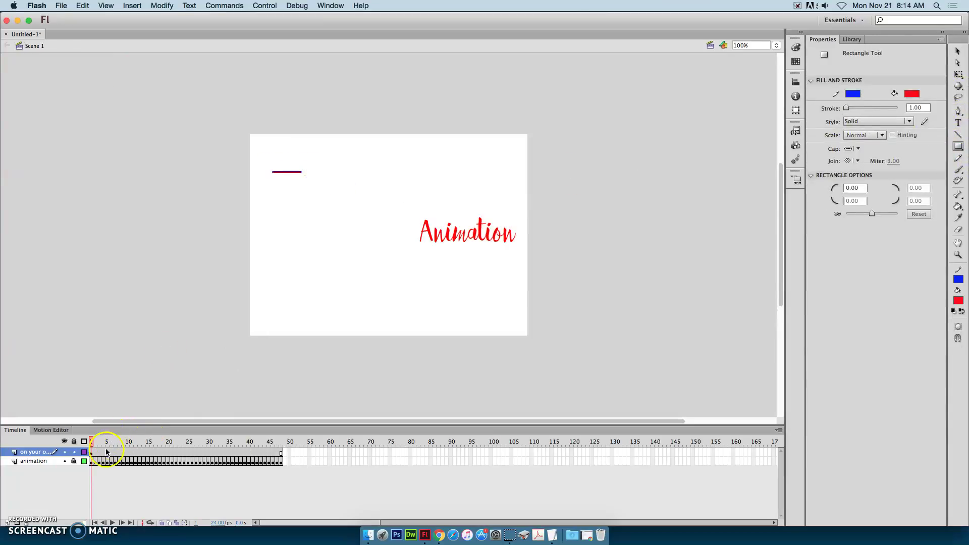
pyautogui.press('Return')
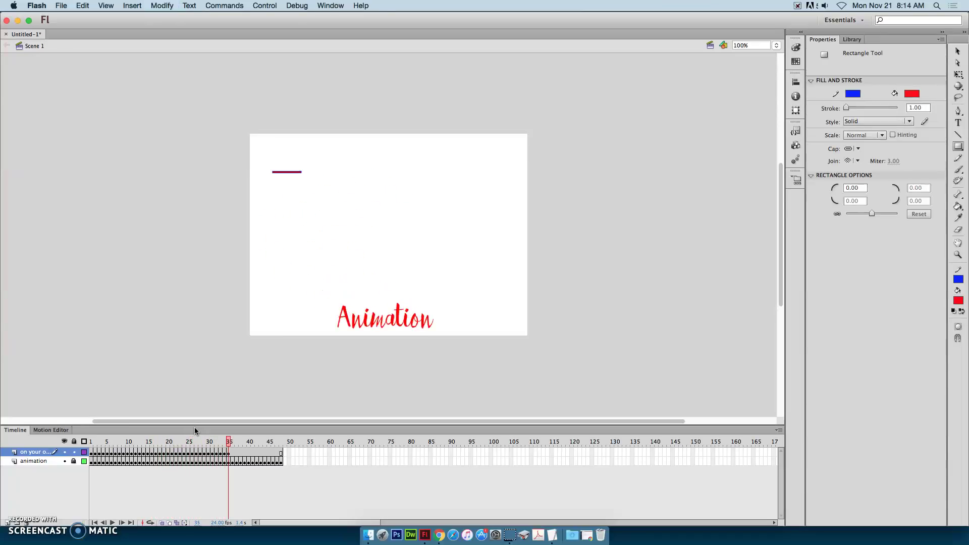
pyautogui.click(272, 453)
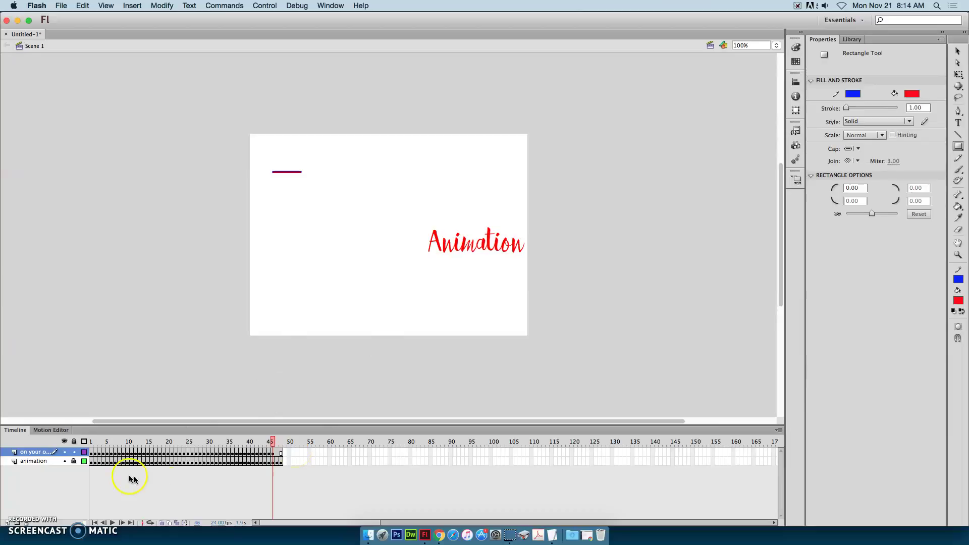
pyautogui.click(281, 452)
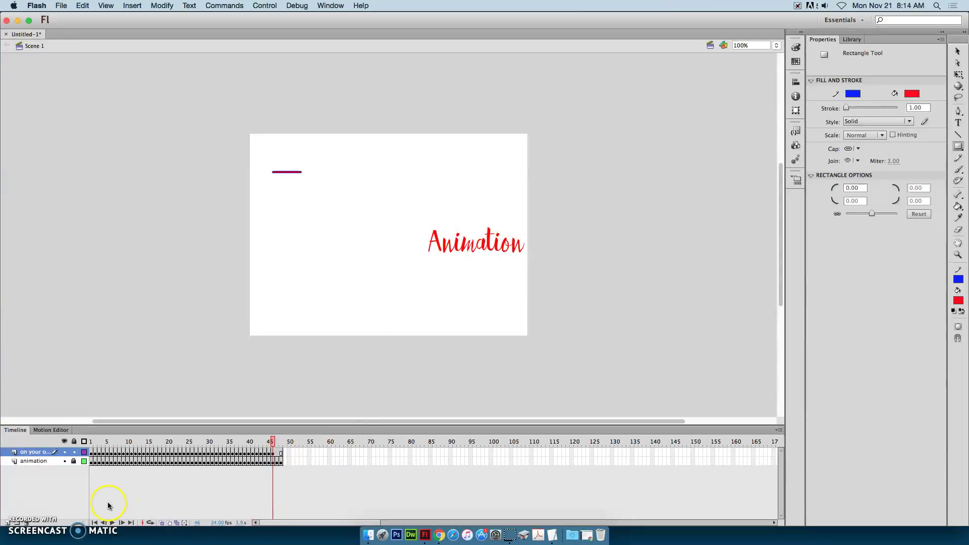
# - Start saving the document and name the file "#_lastname_framebyframe.fla"
pyautogui.click(66, 29)
pyautogui.click(36, 6)
pyautogui.moveTo(61, 6)
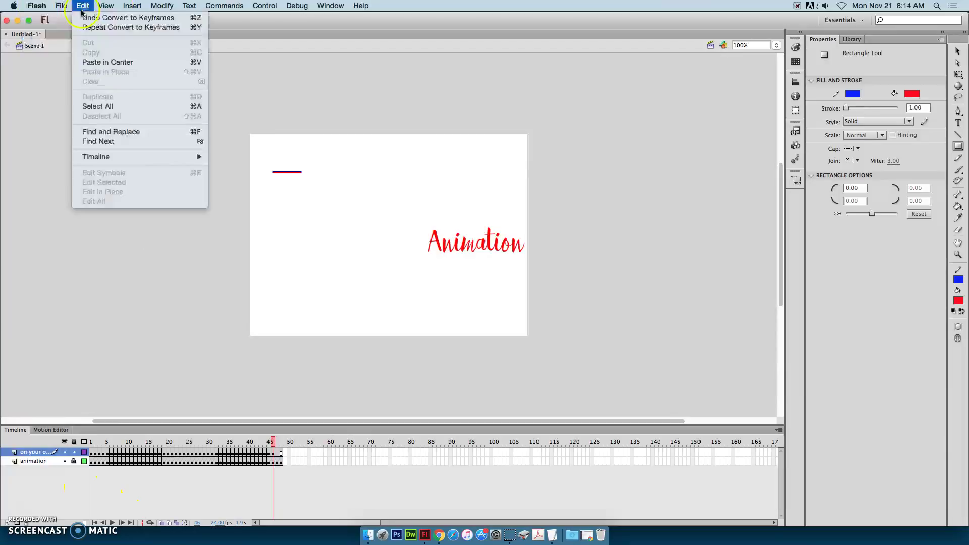
pyautogui.click(98, 96)
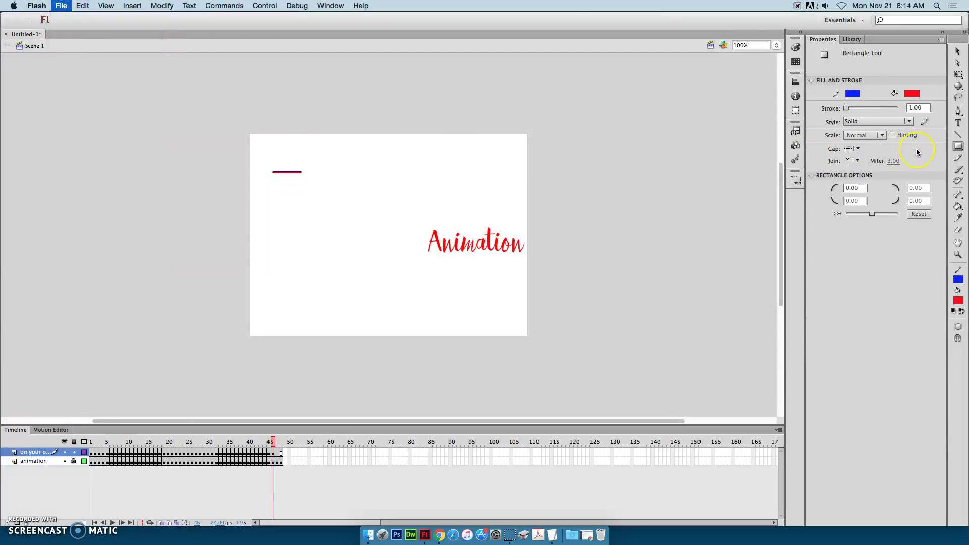
pyautogui.write('#')
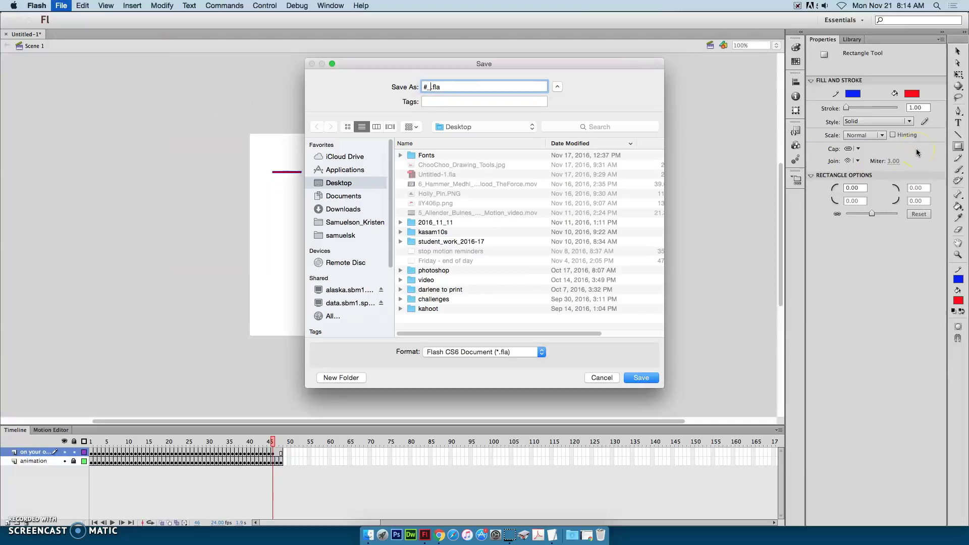
pyautogui.write('_lastname_framebyframe')
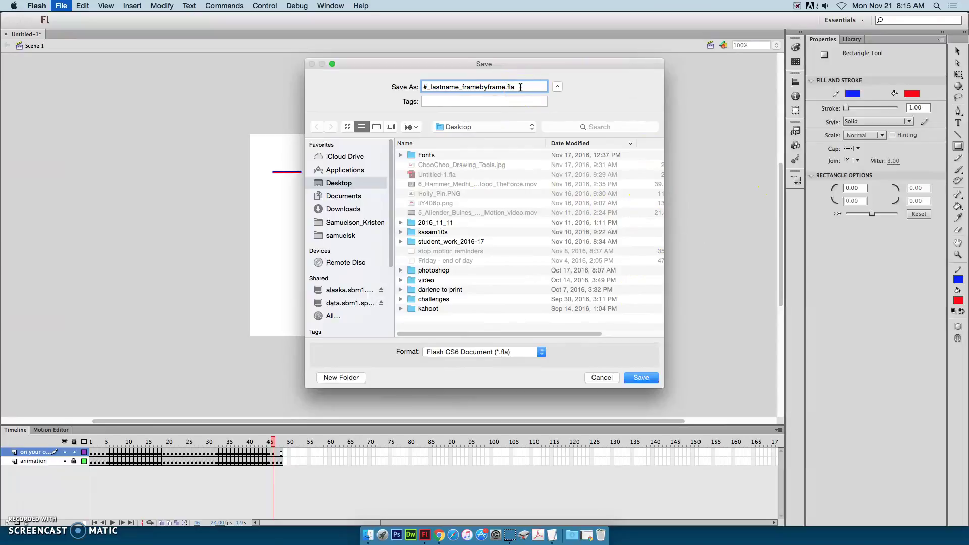
# - Create a folder named "flash" on the Desktop and save the file in it
pyautogui.click(346, 378)
pyautogui.write('flash')
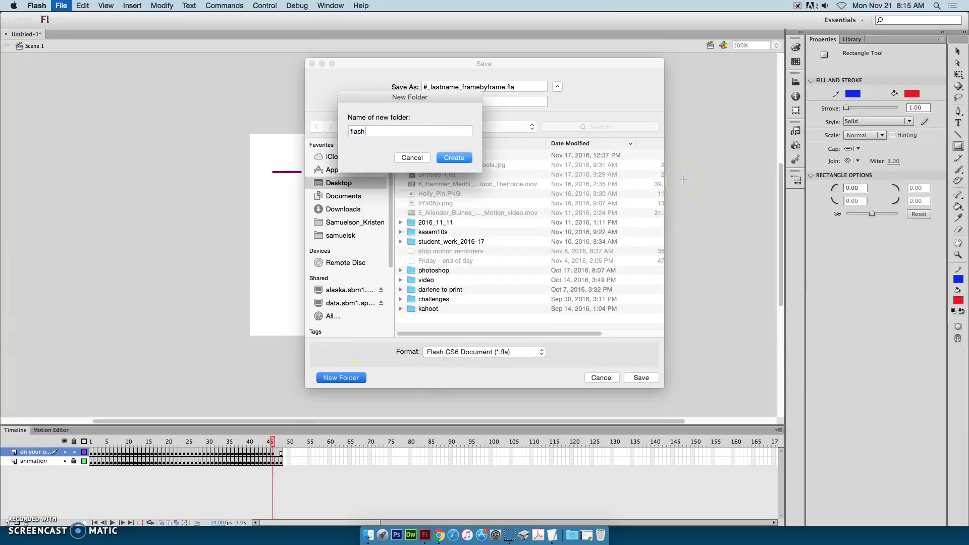
pyautogui.click(452, 160)
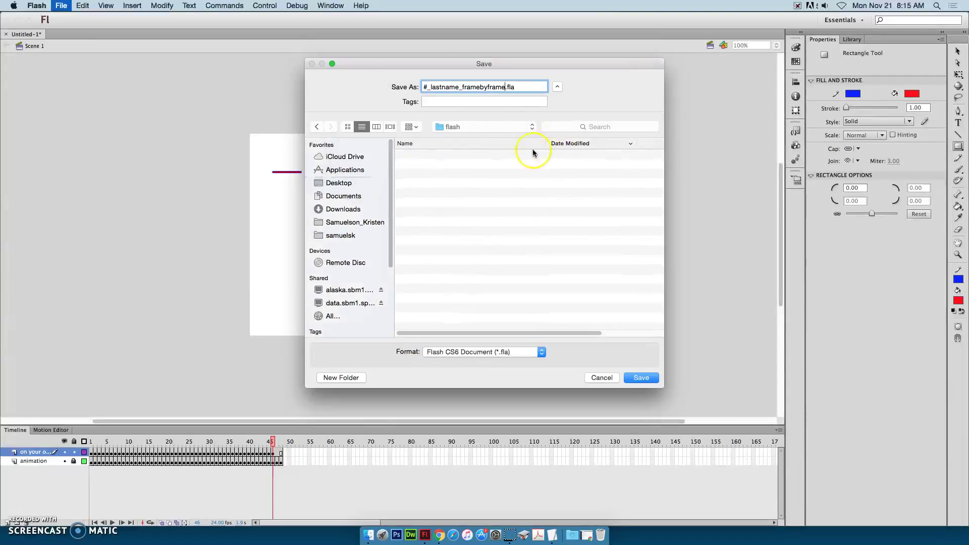
pyautogui.click(650, 373)
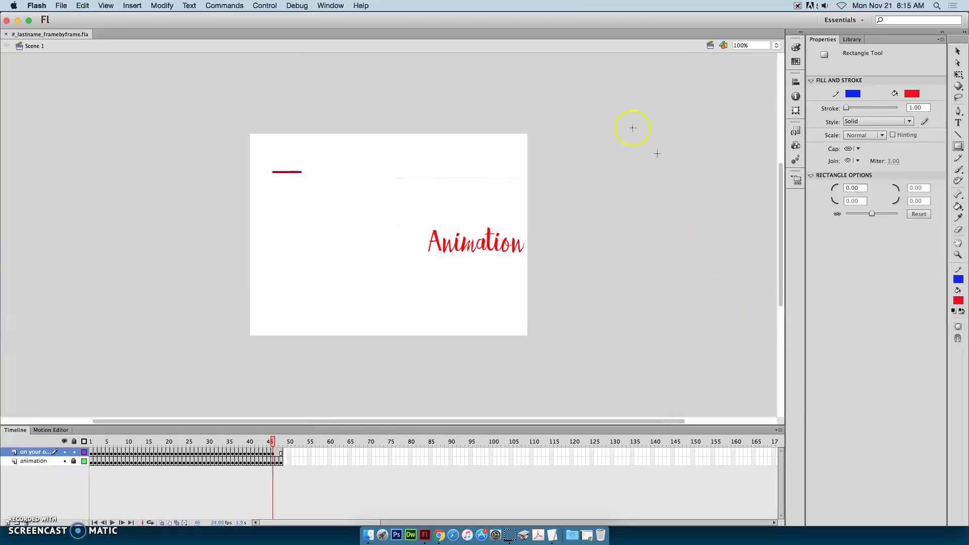
# - Test the movie in Flash Professional to generate its SWF file, then close the preview window
pyautogui.click(393, 24)
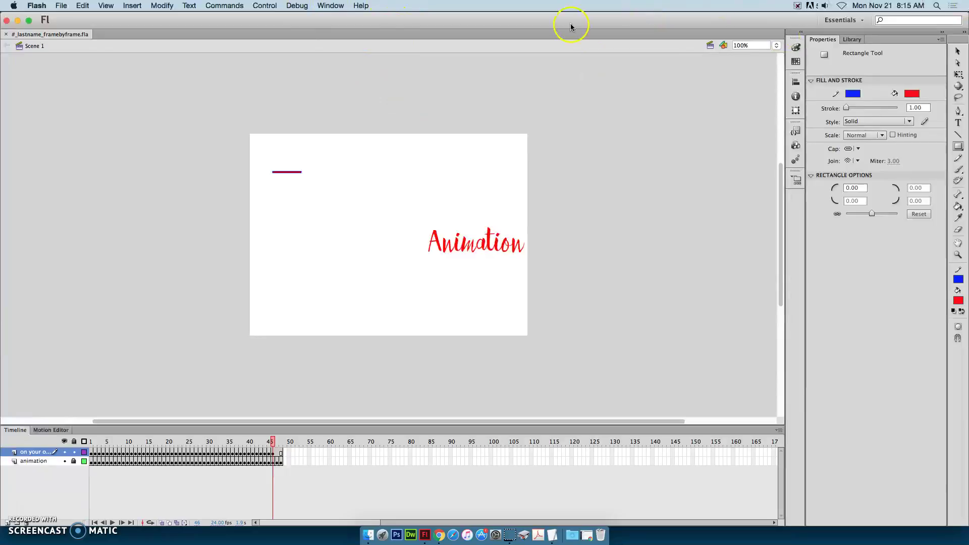
pyautogui.click(272, 8)
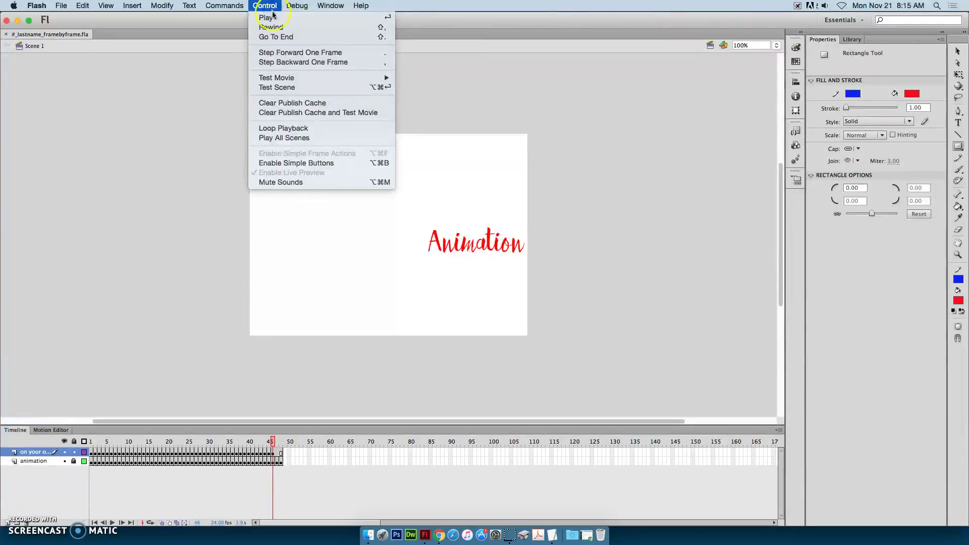
pyautogui.moveTo(291, 81)
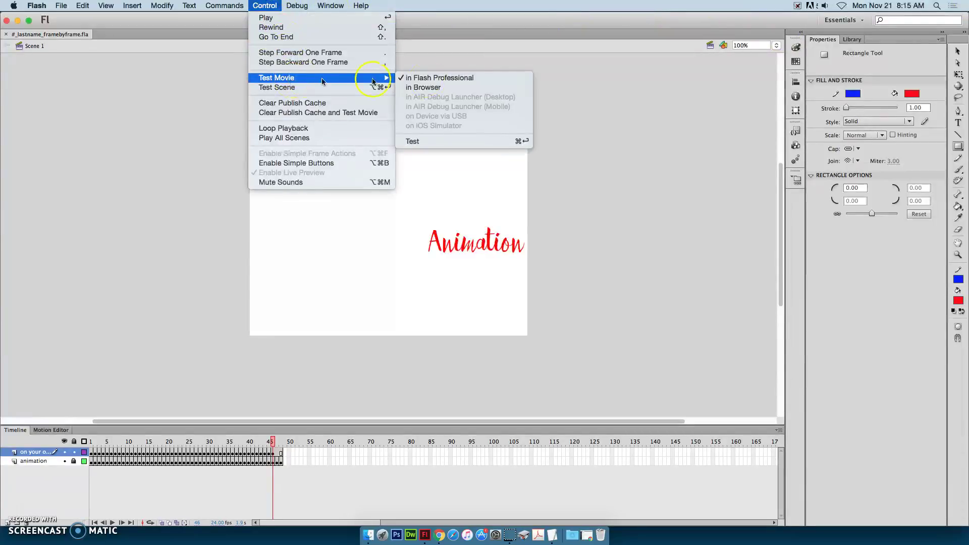
pyautogui.click(470, 81)
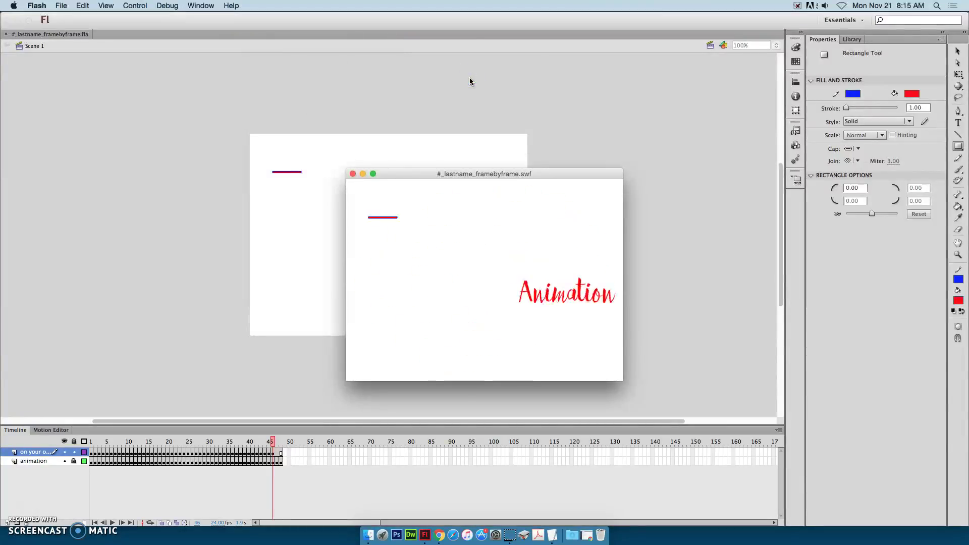
pyautogui.click(352, 174)
# - Clear the open windows off the Desktop by minimizing them and open the "flash" folder in Finder
pyautogui.click(17, 20)
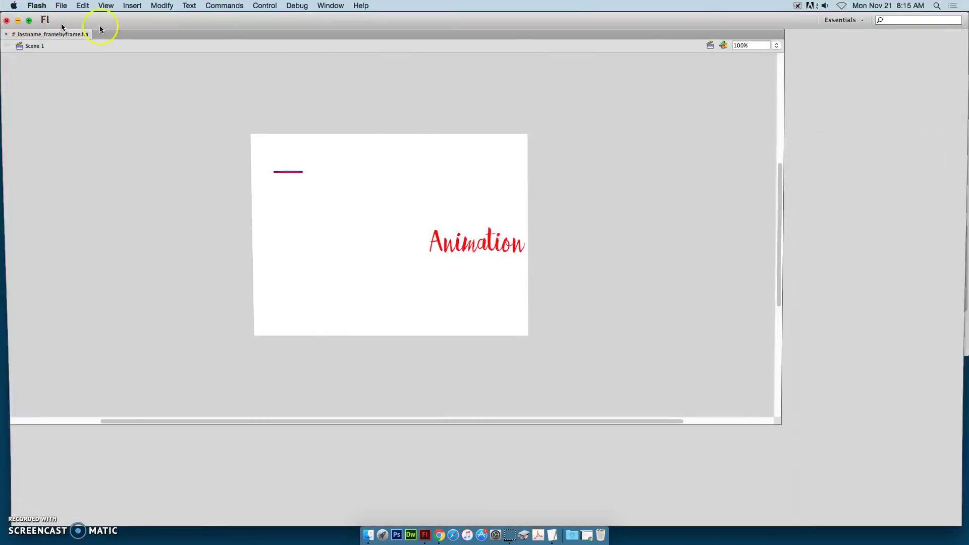
pyautogui.click(675, 18)
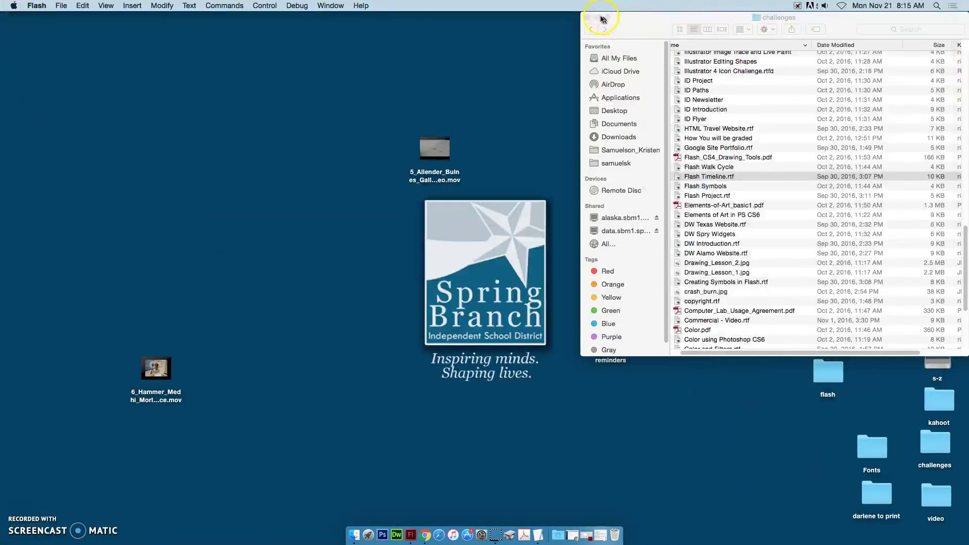
pyautogui.click(597, 18)
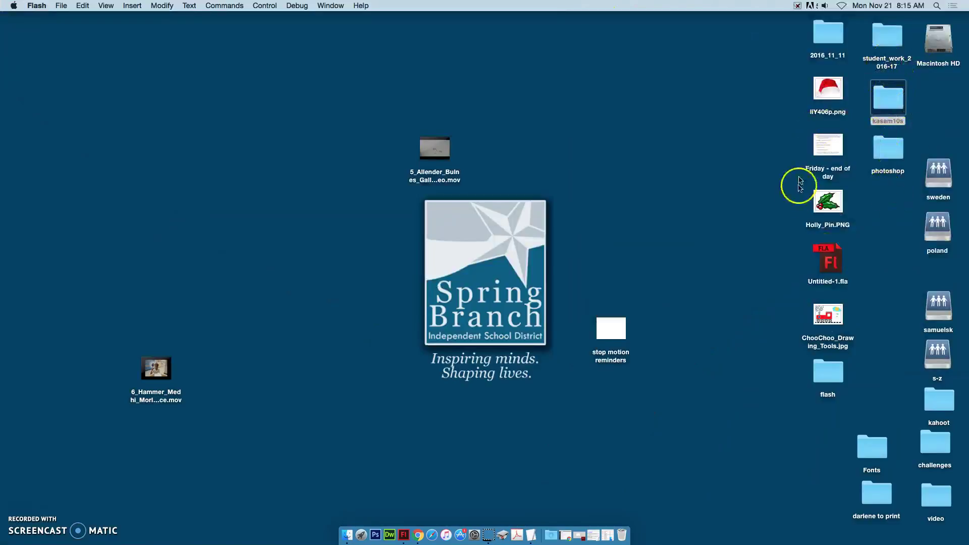
pyautogui.doubleClick(828, 372)
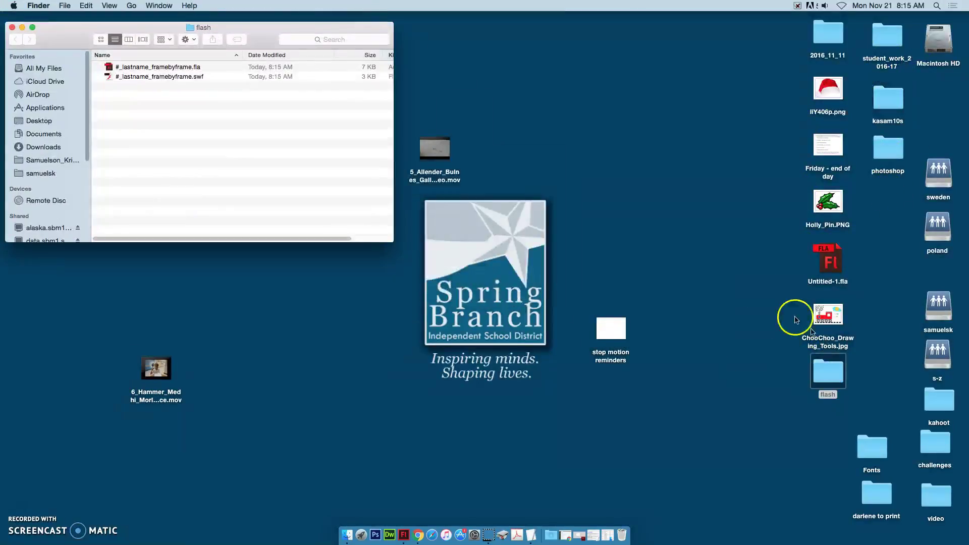
# - Open "#_lastname_framebyframe.swf" with Flash Player Debugger and move the player window clear of the folder's file names
pyautogui.click(151, 77)
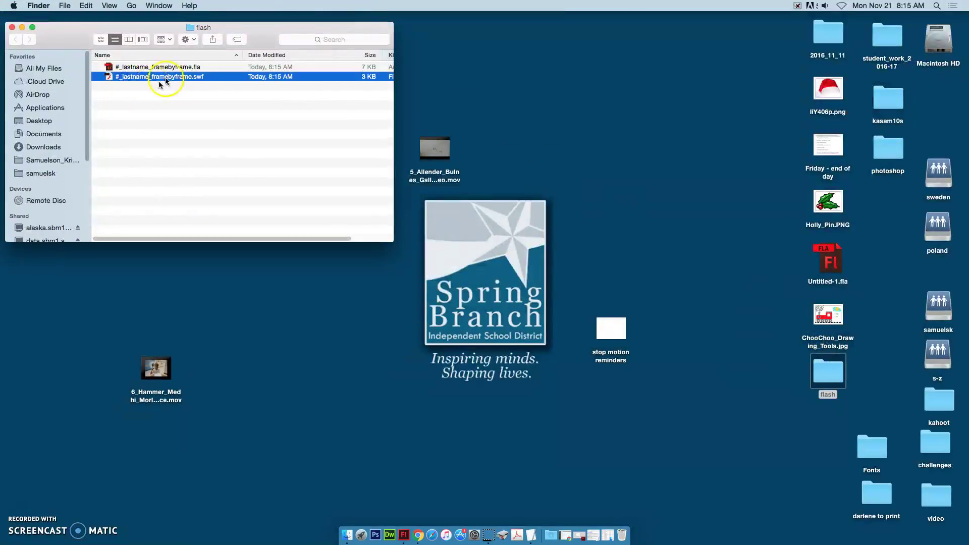
pyautogui.rightClick(200, 78)
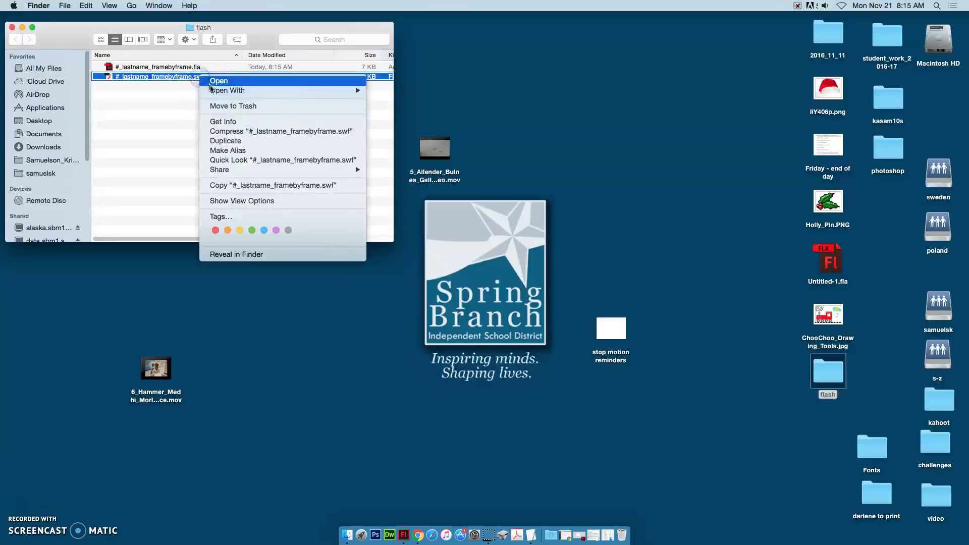
pyautogui.moveTo(216, 92)
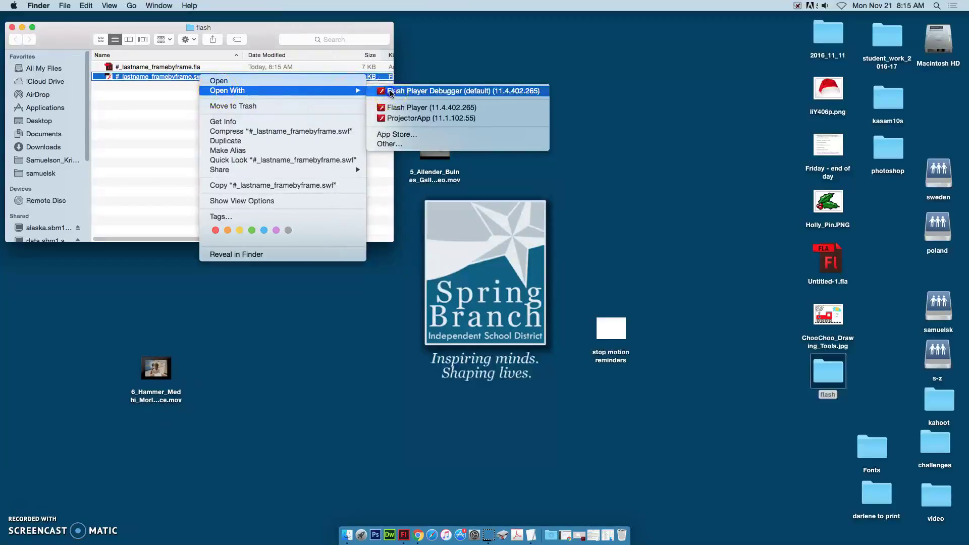
pyautogui.click(411, 91)
pyautogui.moveTo(251, 18); pyautogui.dragTo(593, 39)
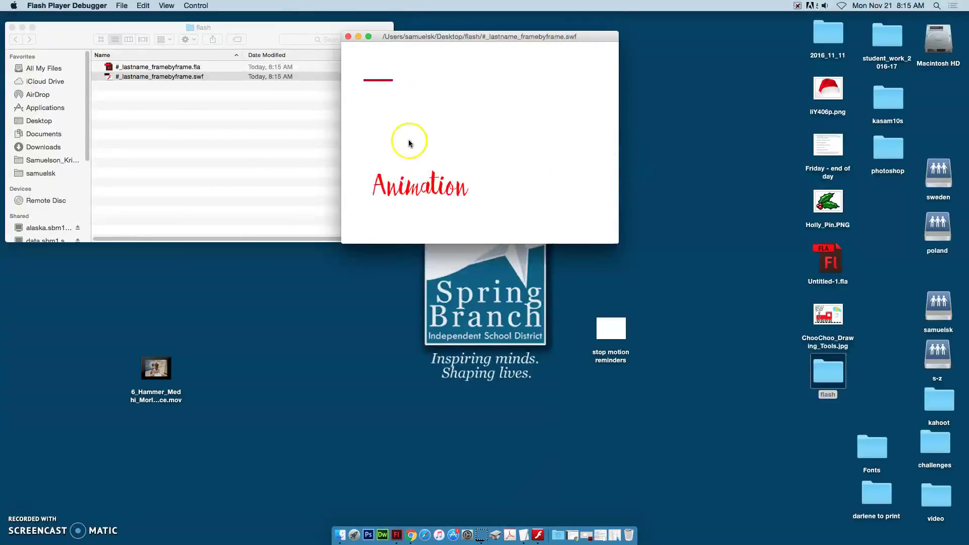